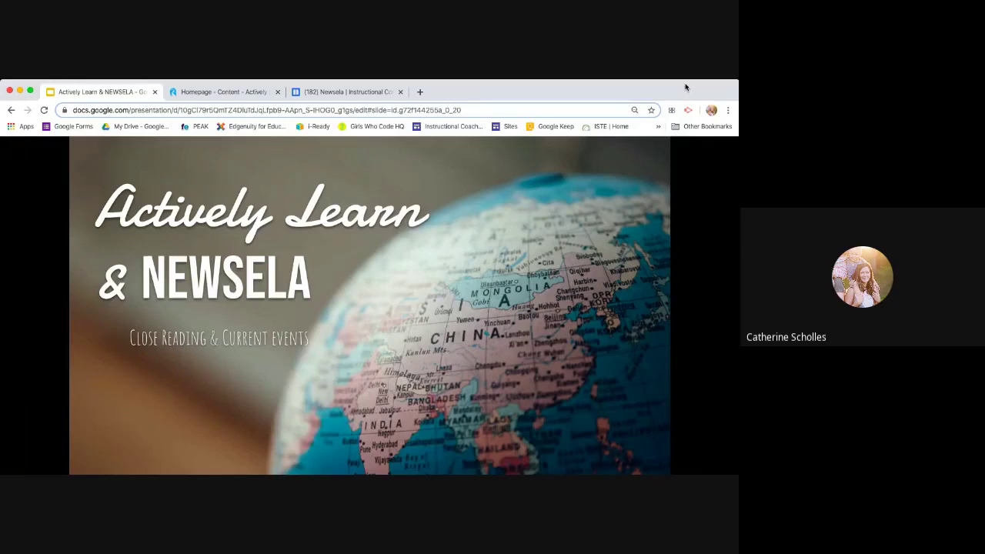
# Advance to slide 2, which lists Actively Learn features like Warehouse of Texts and Close Reading Tool
pyautogui.press('Right')
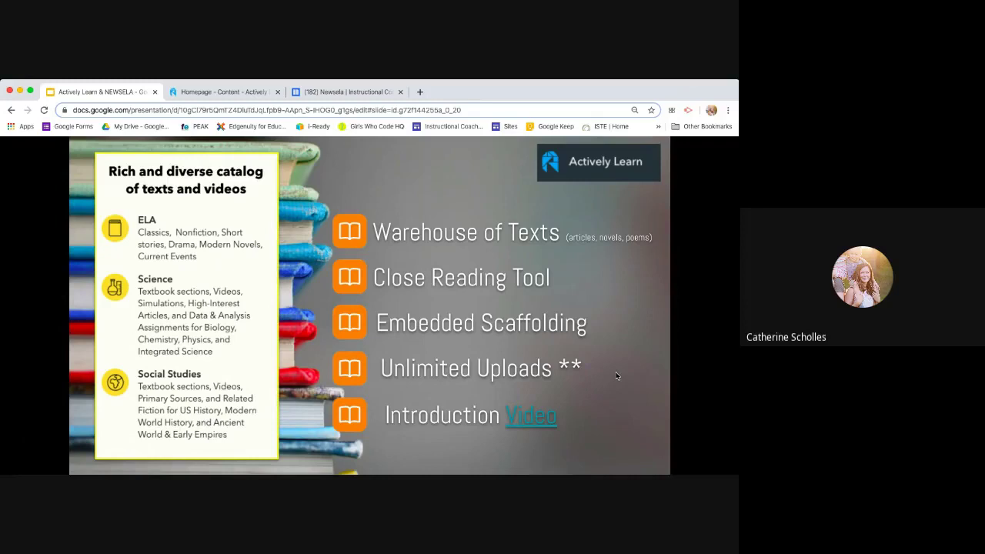
# Advance to the Actively Learn catalog screenshot showing Popular Middle School Assignments
pyautogui.press('Right')
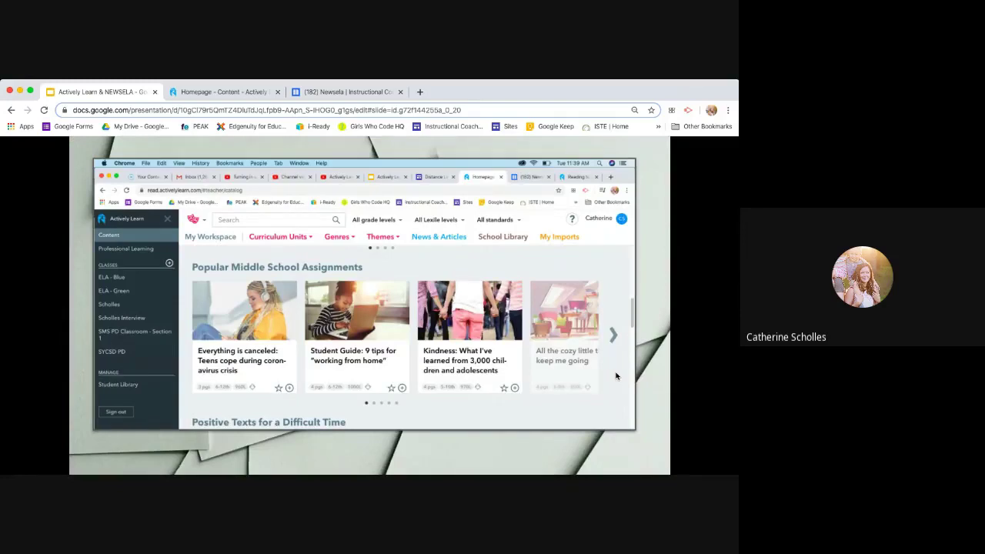
# Play the red outline around the search and navigation bar, then the arrow toward My Imports
pyautogui.press('Right')
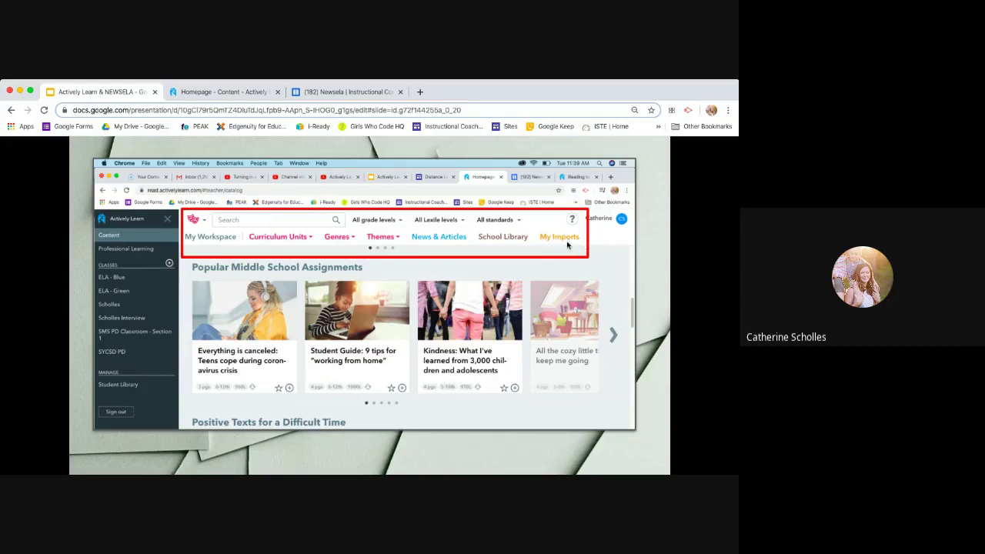
pyautogui.press('Right')
pyautogui.press('Right')
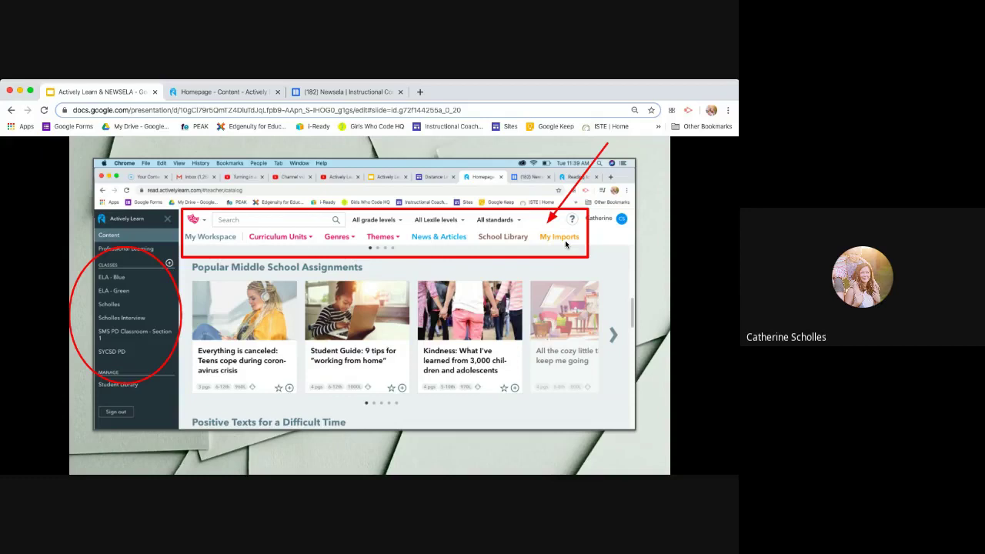
# Move on to the slide listing genres from Adventure to Videos and themes through Survival & Perseverance
pyautogui.press('Right')
pyautogui.press('Right')
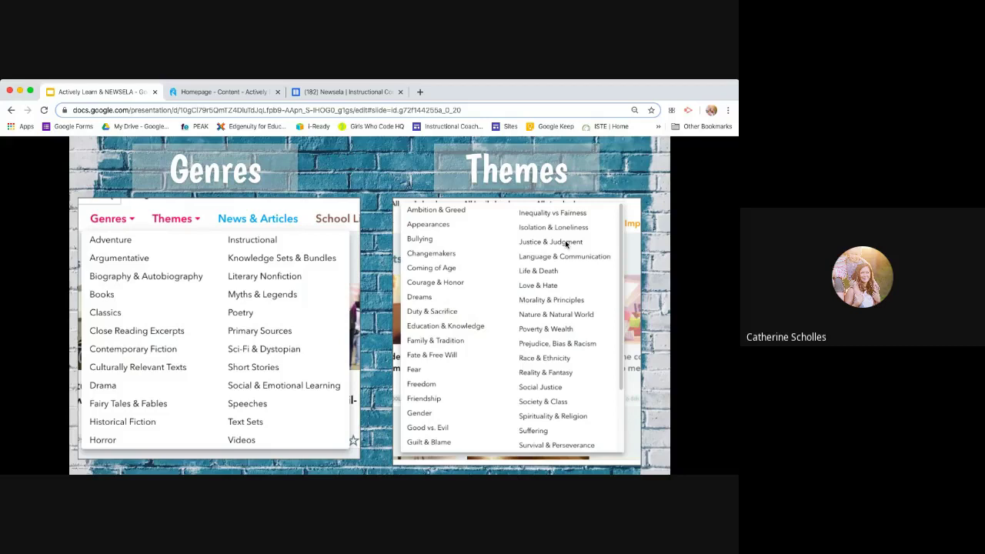
# Show Popular Middle School Short Stories, then reveal the oval and arrow on the third card
pyautogui.press('Right')
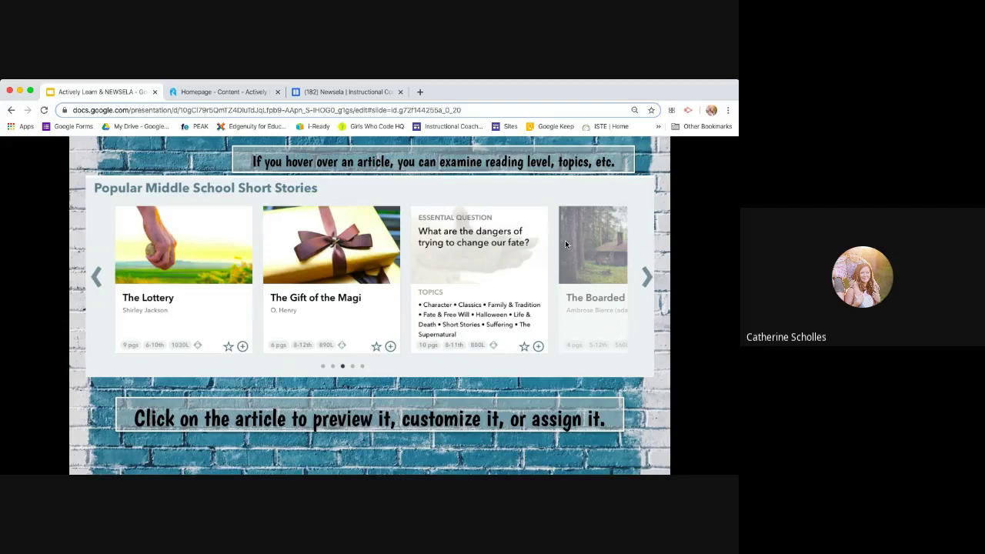
pyautogui.press('Right')
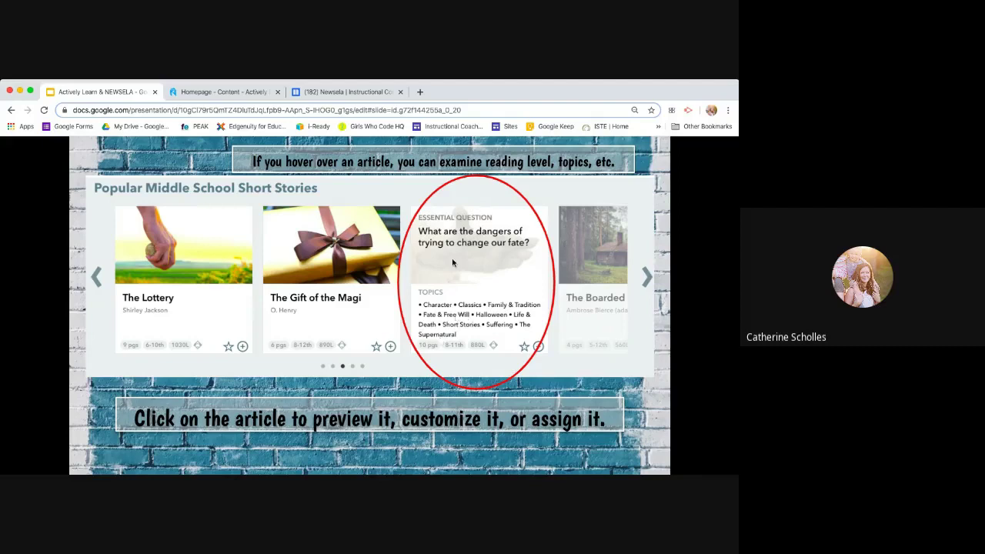
pyautogui.press('Right')
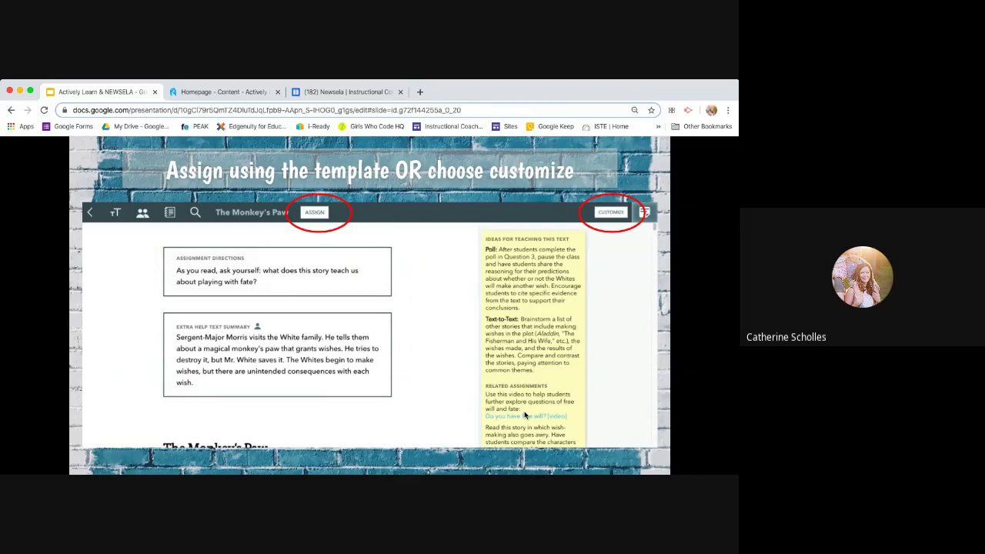
# Open 'Should we wear masks or not?' in Actively Learn, check its instruction versions, and scroll through it
pyautogui.click(229, 91)
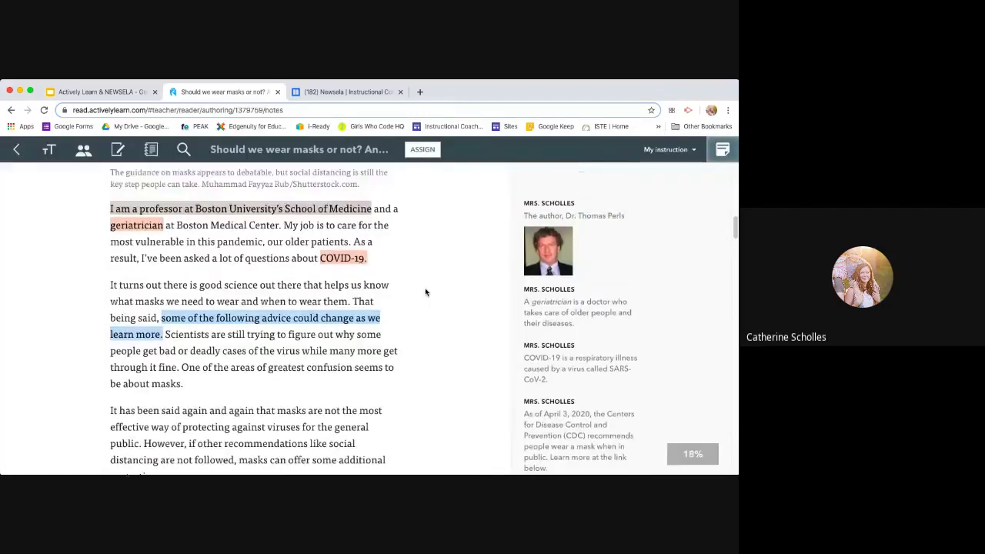
pyautogui.click(694, 150)
pyautogui.scroll(-5, 351, 292)
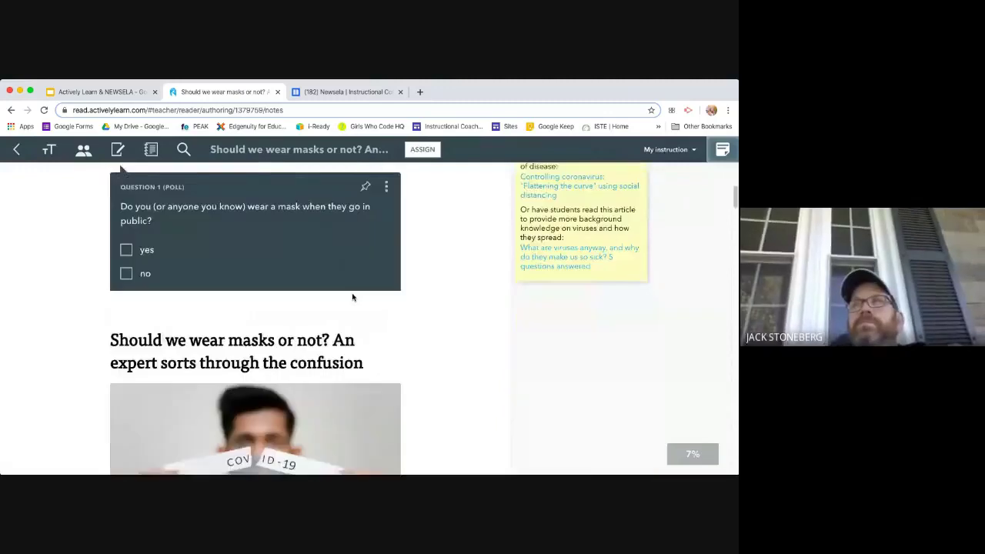
pyautogui.scroll(-5, 353, 299)
pyautogui.scroll(7, 298, 244)
pyautogui.scroll(3, 298, 244)
pyautogui.scroll(-2, 334, 285)
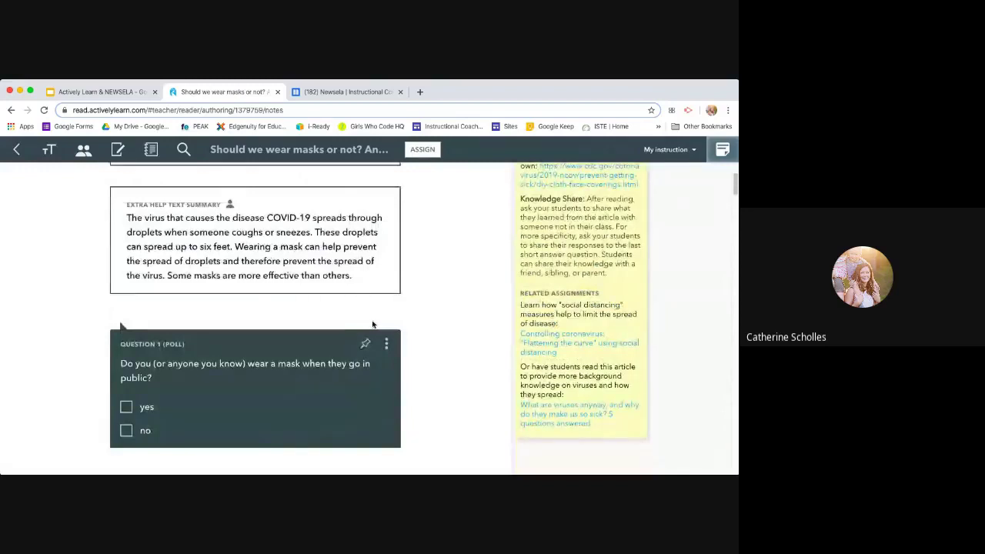
pyautogui.scroll(-1, 372, 324)
pyautogui.scroll(3, 372, 324)
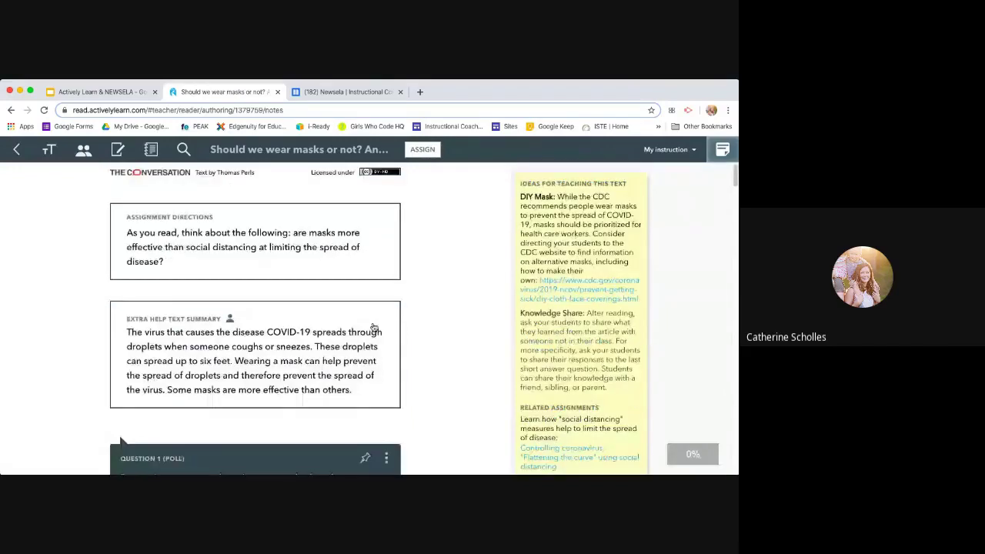
pyautogui.scroll(-1, 259, 342)
pyautogui.scroll(-5, 259, 342)
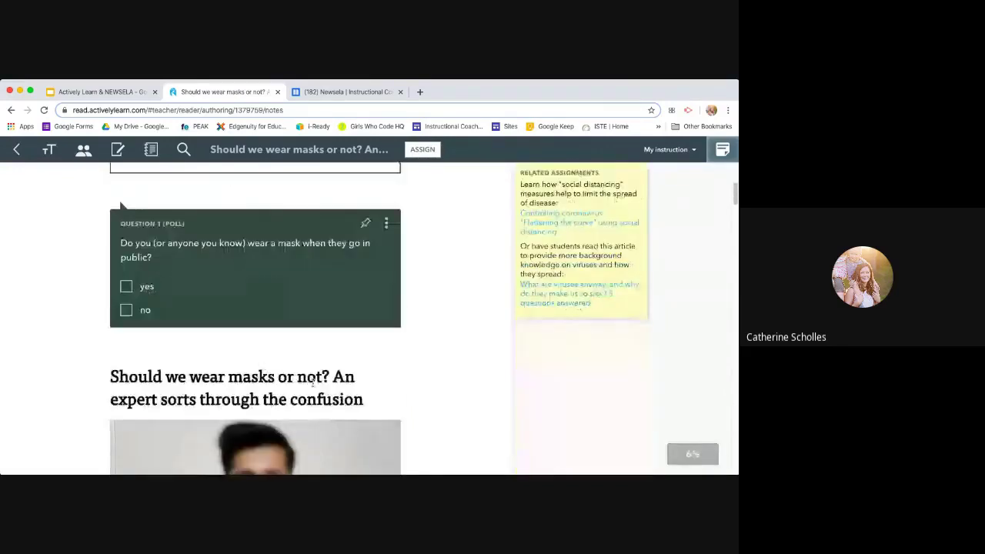
pyautogui.scroll(-1, 324, 365)
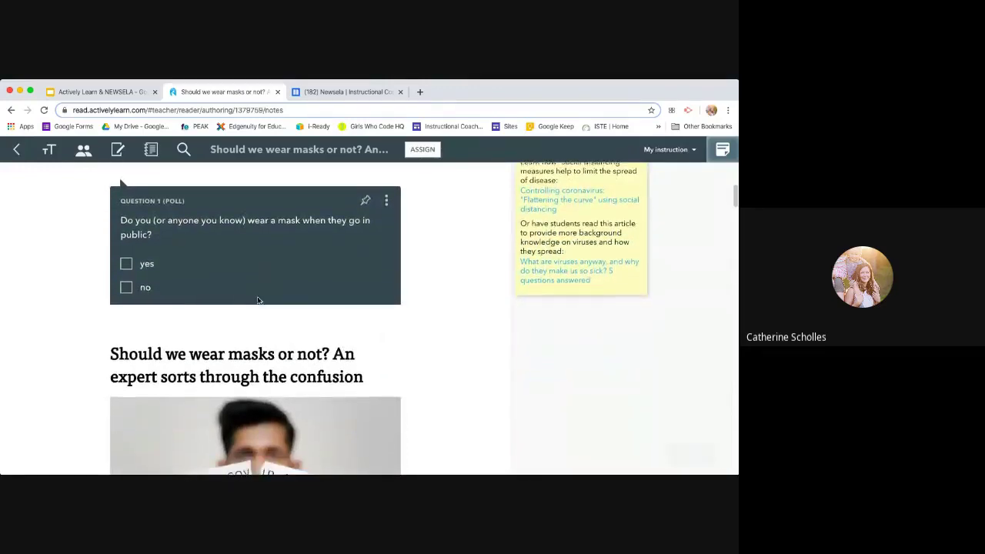
pyautogui.scroll(-3, 260, 302)
pyautogui.scroll(-10, 263, 319)
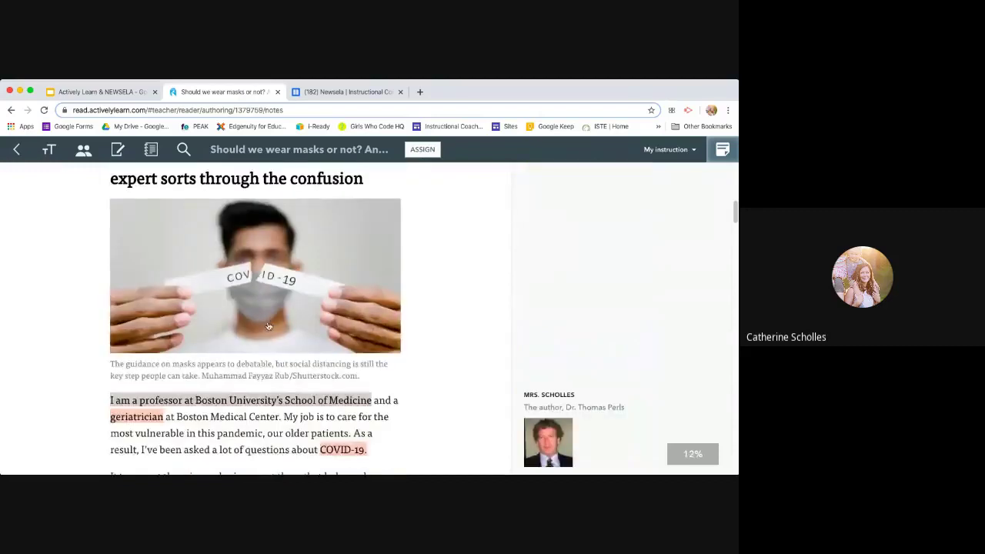
pyautogui.scroll(10, 278, 341)
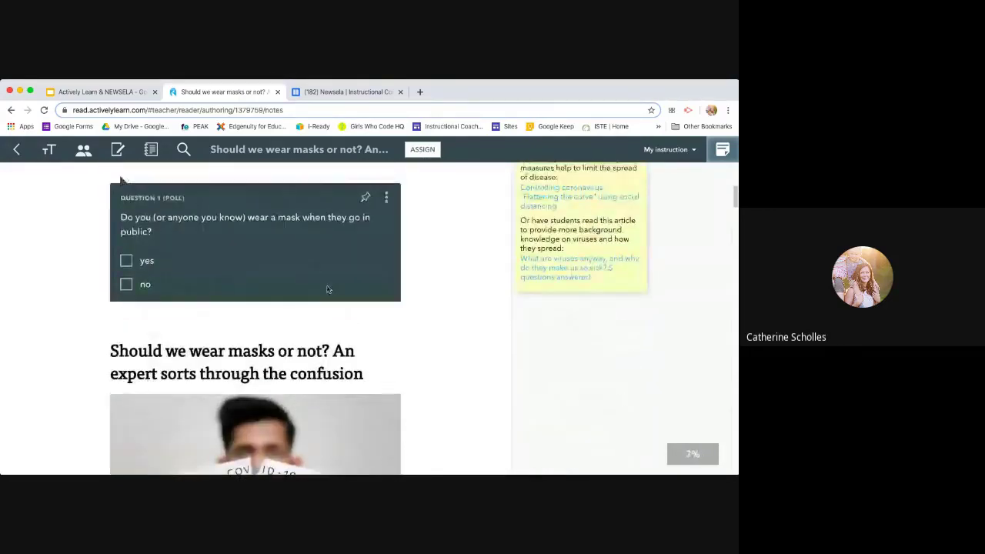
pyautogui.scroll(-10, 329, 290)
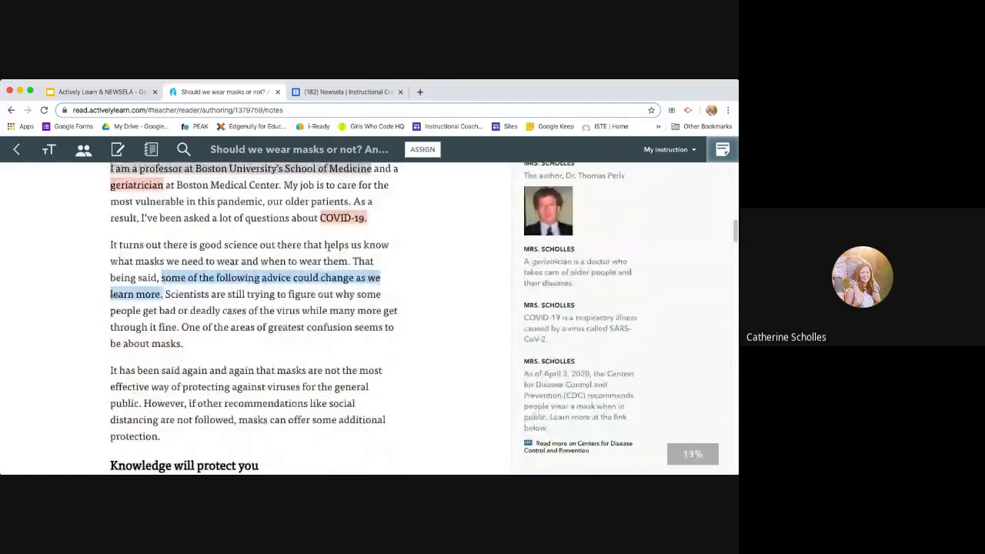
pyautogui.scroll(1, 315, 231)
# Show the sidebar notes for author's purpose, the key term COVID-19, and the main idea
pyautogui.click(307, 219)
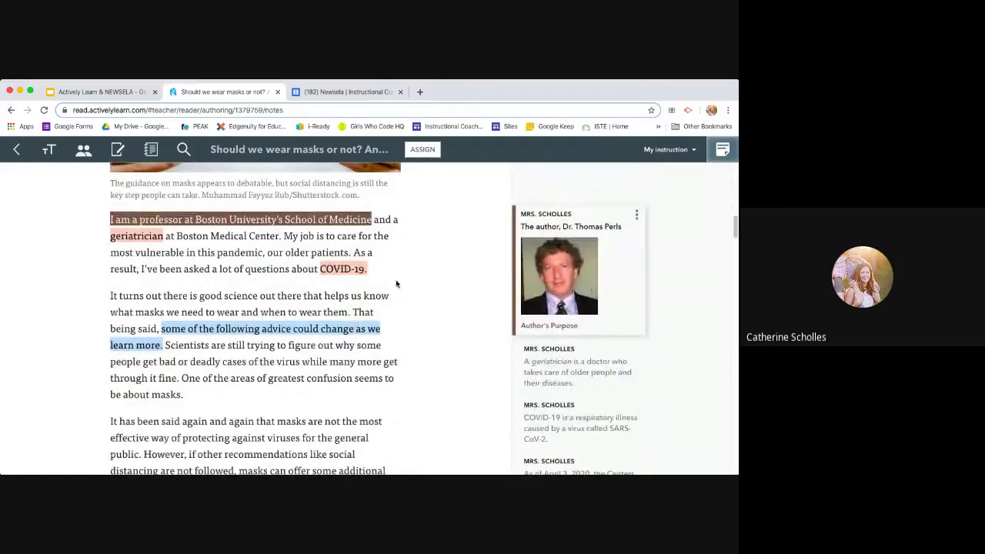
pyautogui.click(329, 268)
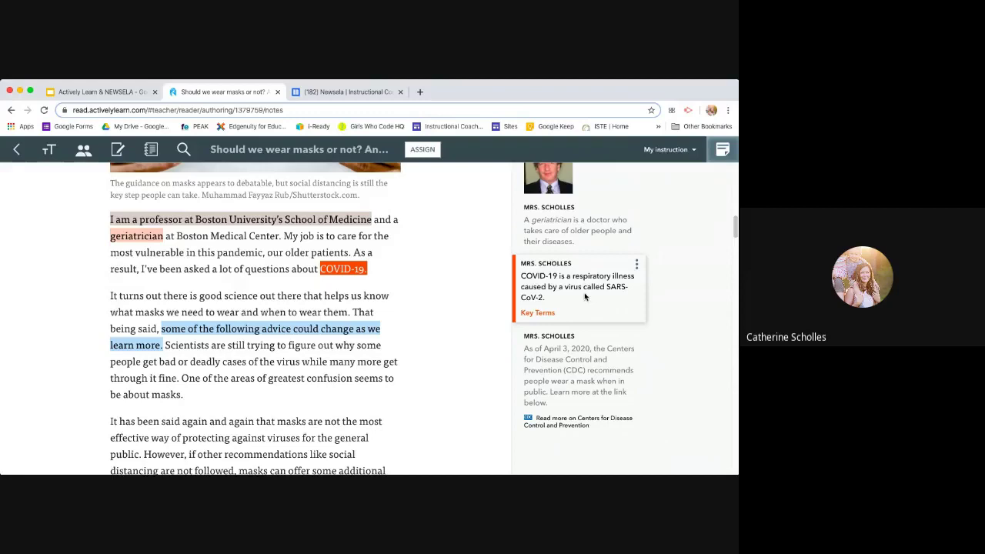
pyautogui.click(257, 342)
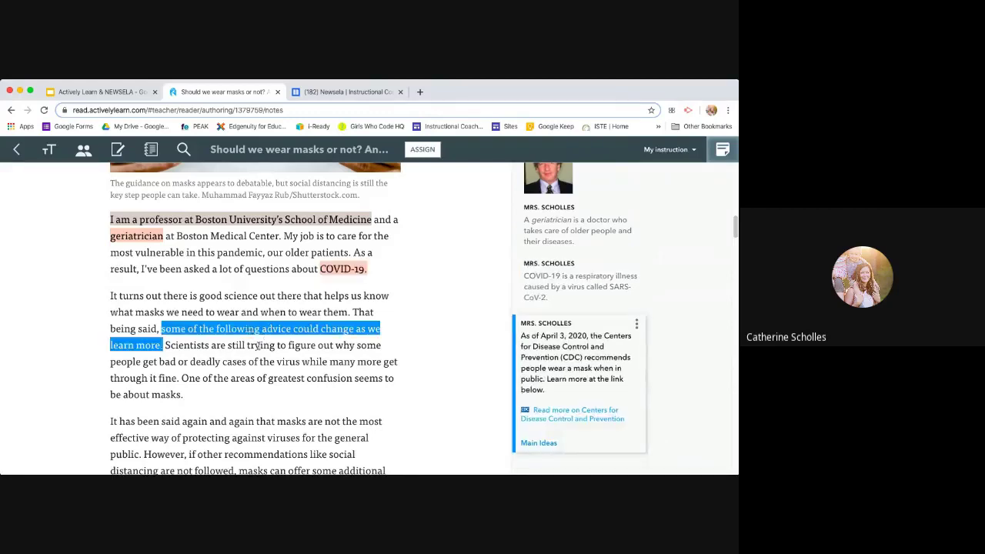
# Scroll through the masks article's teacher notes down to its comprehension questions and final writing prompt
pyautogui.scroll(-15, 257, 346)
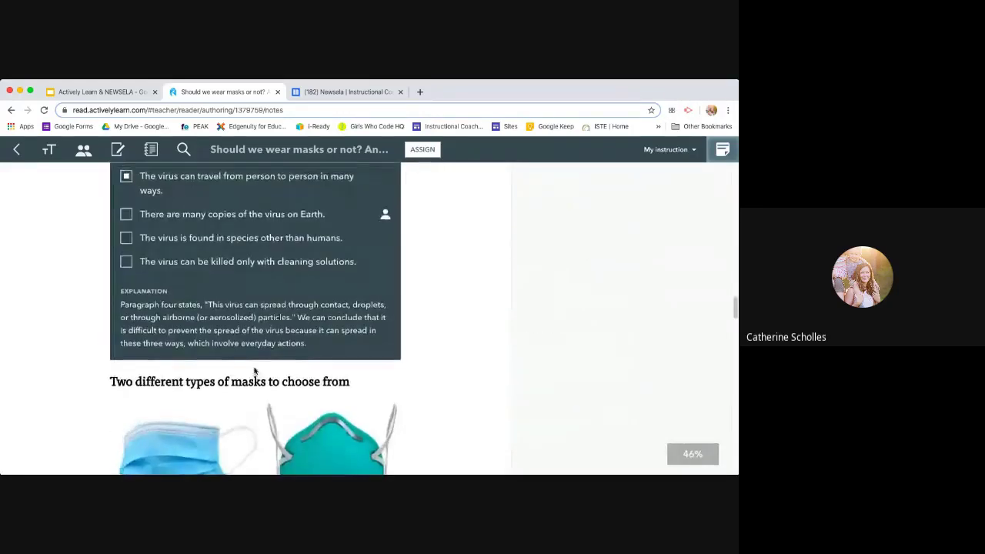
pyautogui.scroll(2, 254, 372)
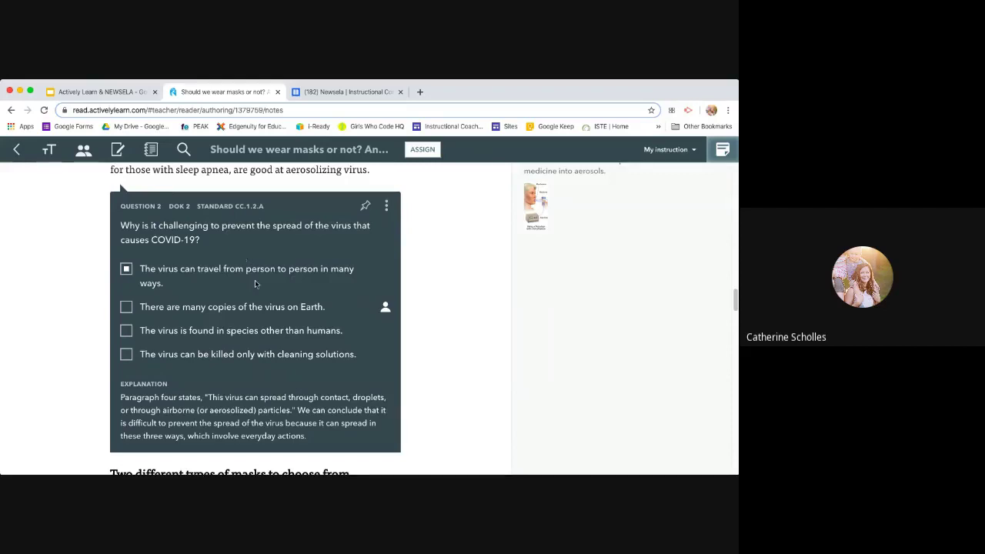
pyautogui.scroll(-5, 254, 285)
pyautogui.scroll(-15, 262, 306)
pyautogui.scroll(3, 263, 310)
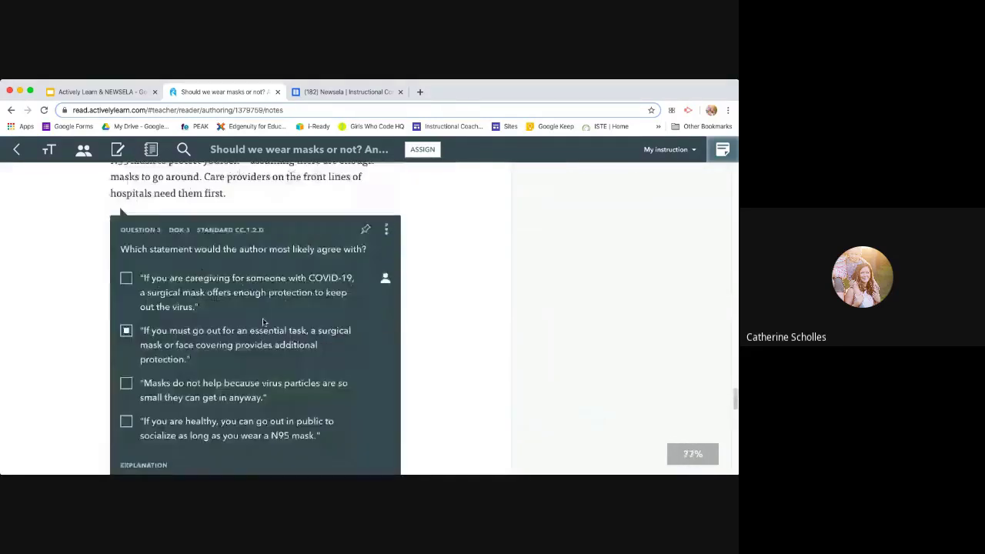
pyautogui.scroll(-15, 212, 275)
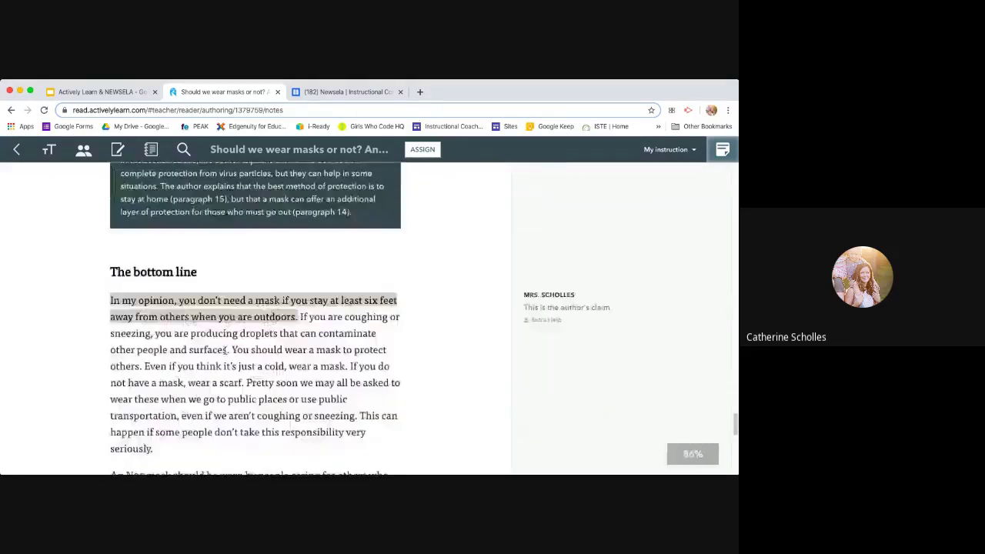
pyautogui.scroll(20, 227, 346)
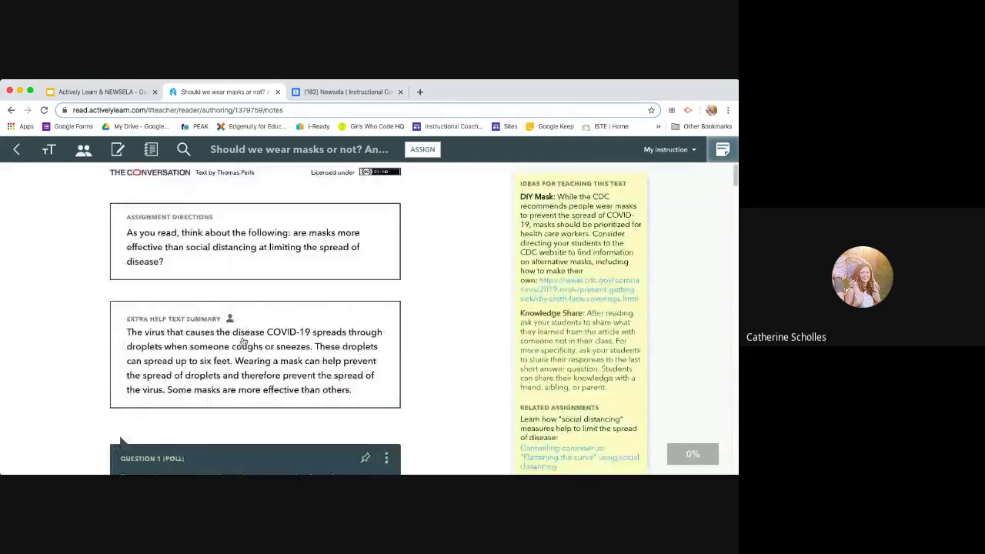
# Exit the article and return to the presentation's menu collage slide, revealing the Margin and Spacing arrow
pyautogui.click(12, 152)
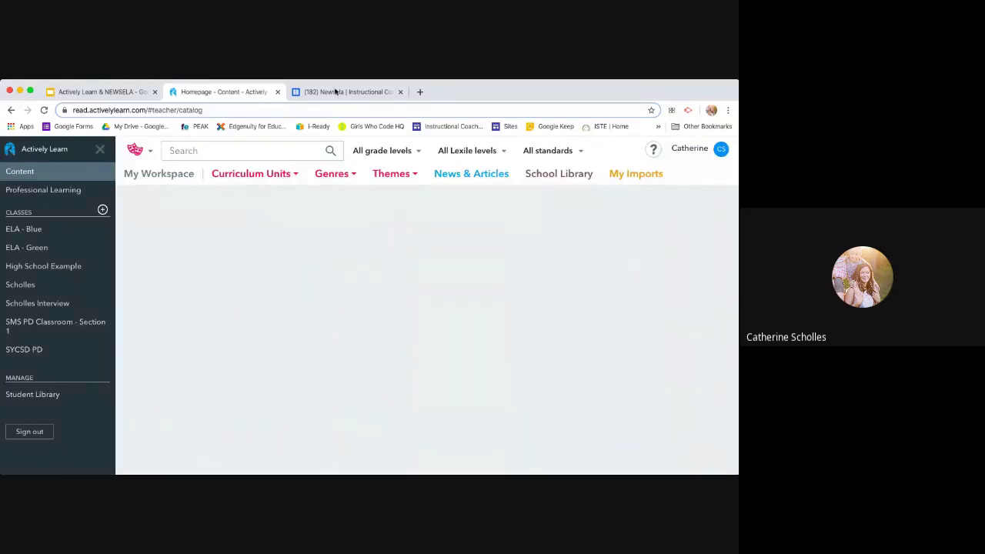
pyautogui.click(110, 92)
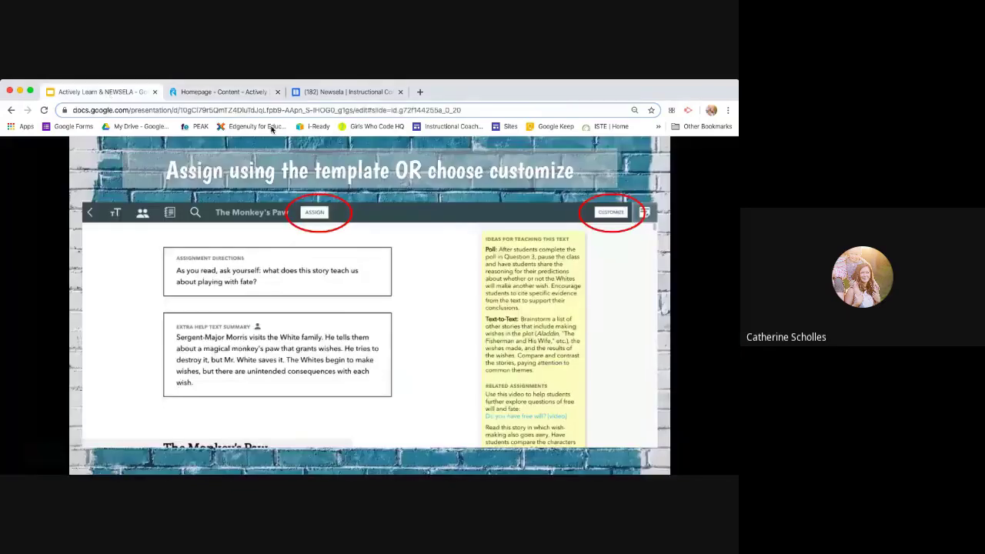
pyautogui.click(515, 199)
pyautogui.press('Left')
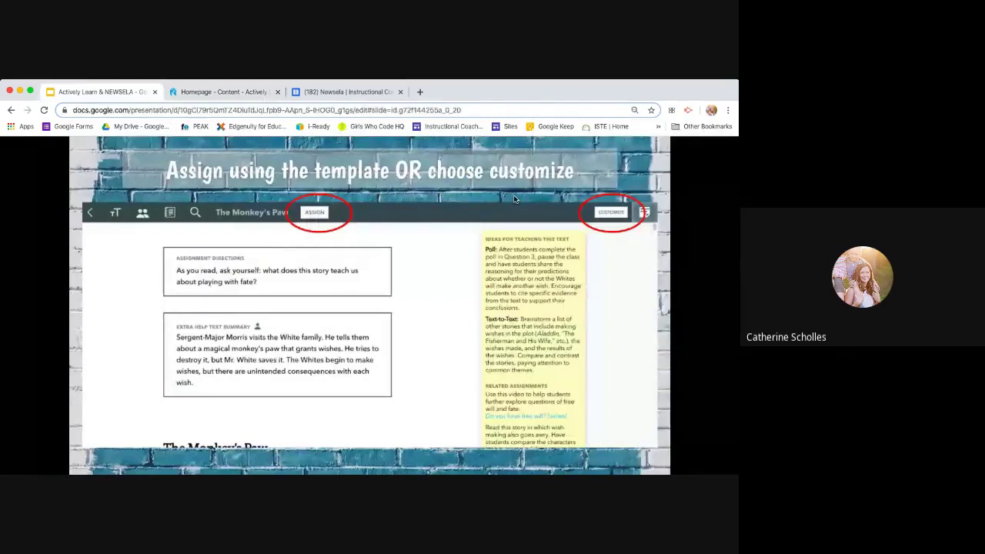
pyautogui.click(515, 199)
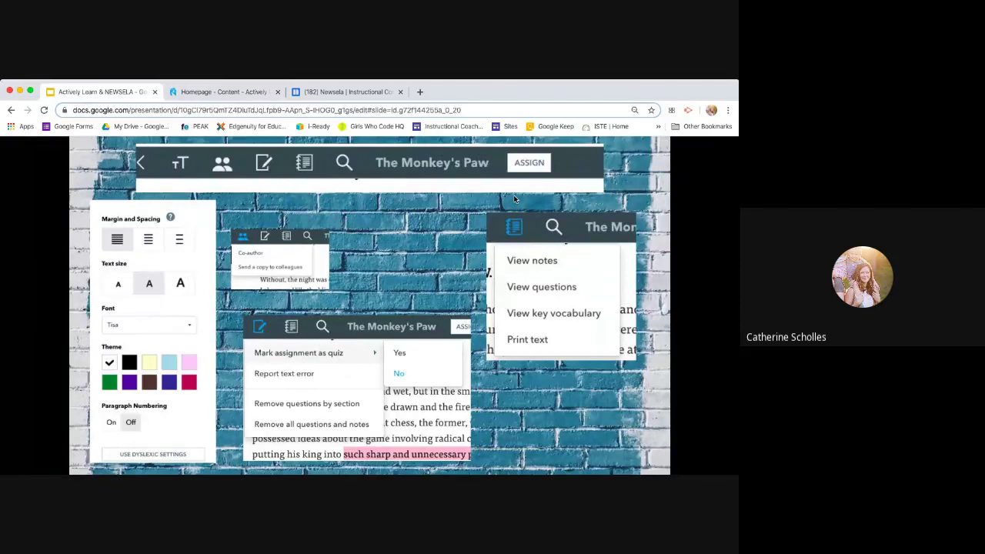
pyautogui.click(515, 200)
# Reveal the arrows to the sharing and notes options and the red box around the quiz options
pyautogui.click(467, 283)
pyautogui.click(466, 283)
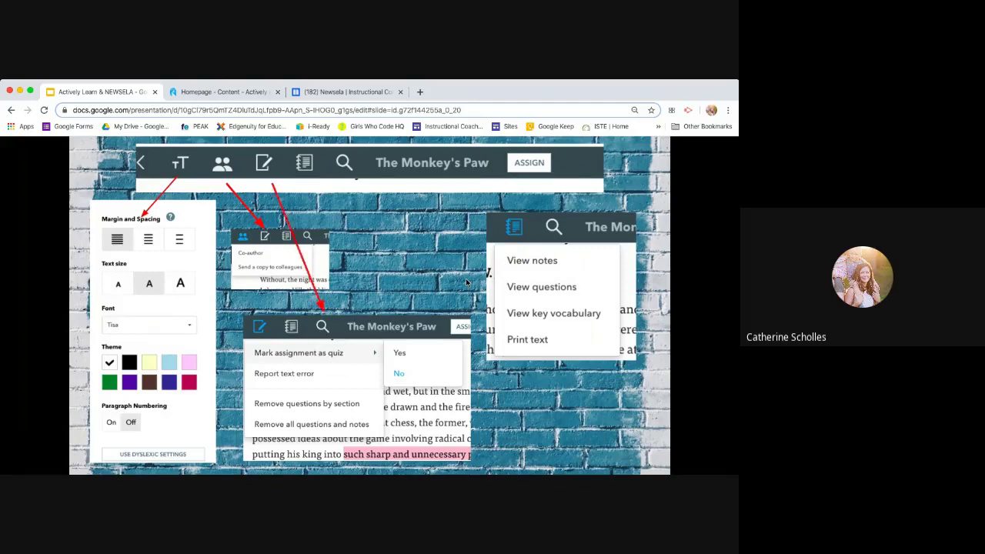
pyautogui.click(465, 283)
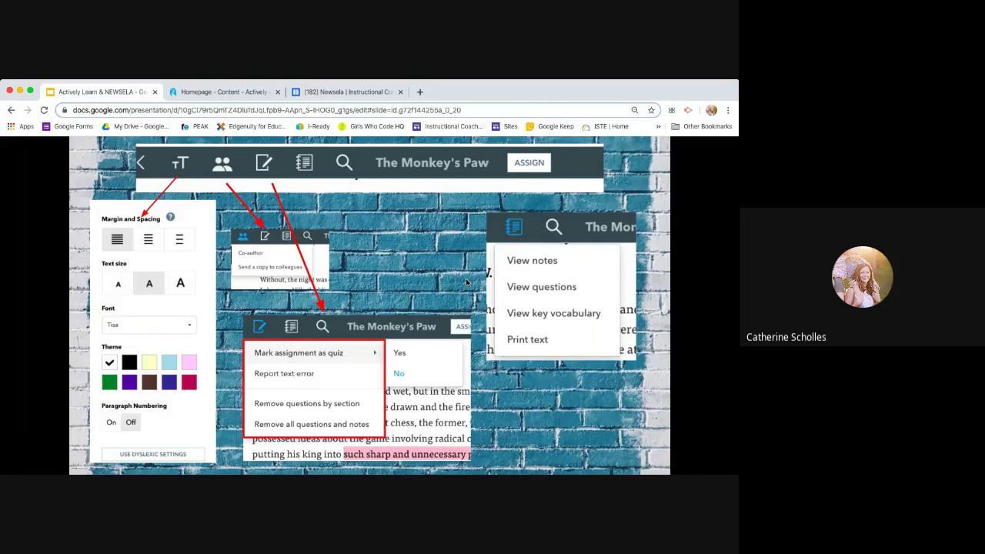
pyautogui.click(466, 283)
# Land on slide 8, 'Supporting Student Learners', after briefly stepping back to the collage
pyautogui.click(465, 283)
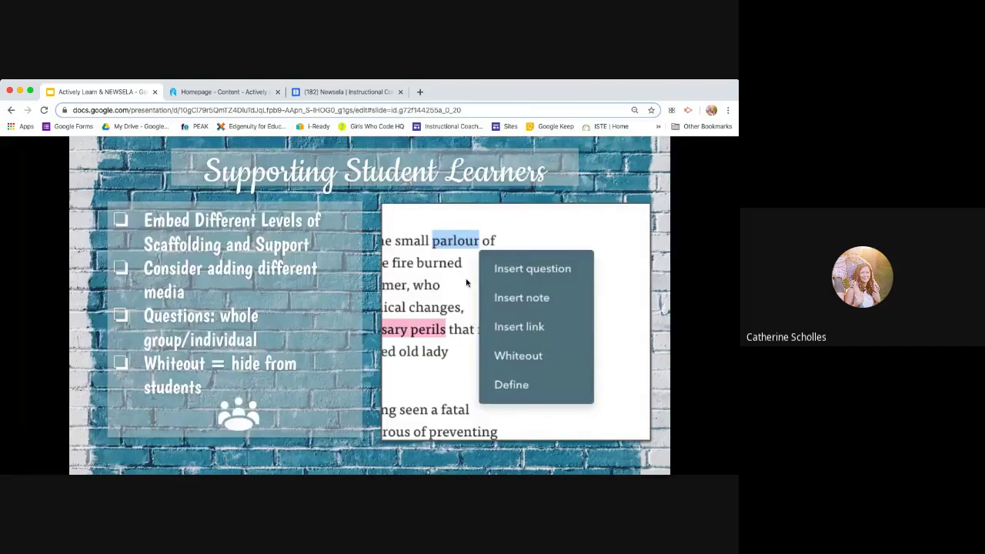
pyautogui.press('Left')
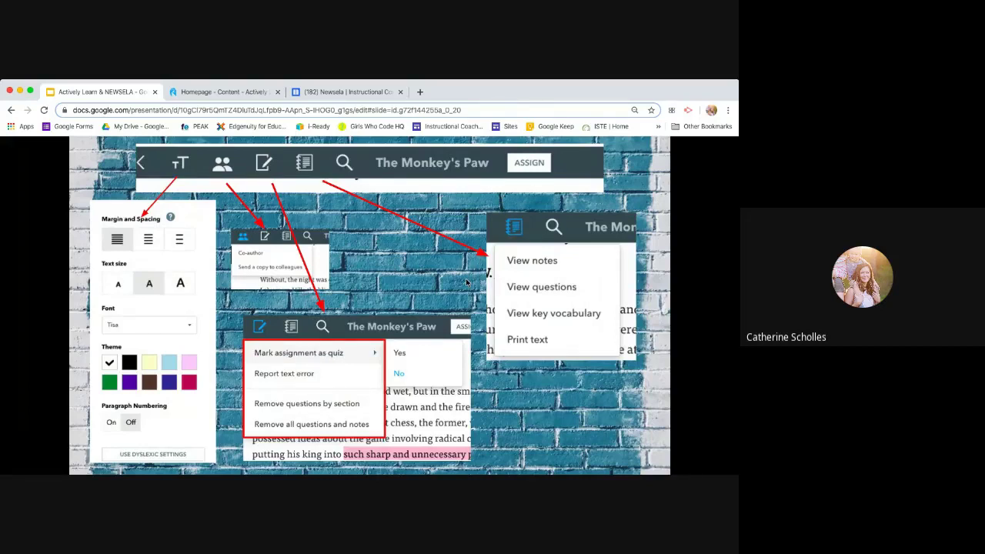
pyautogui.press('Right')
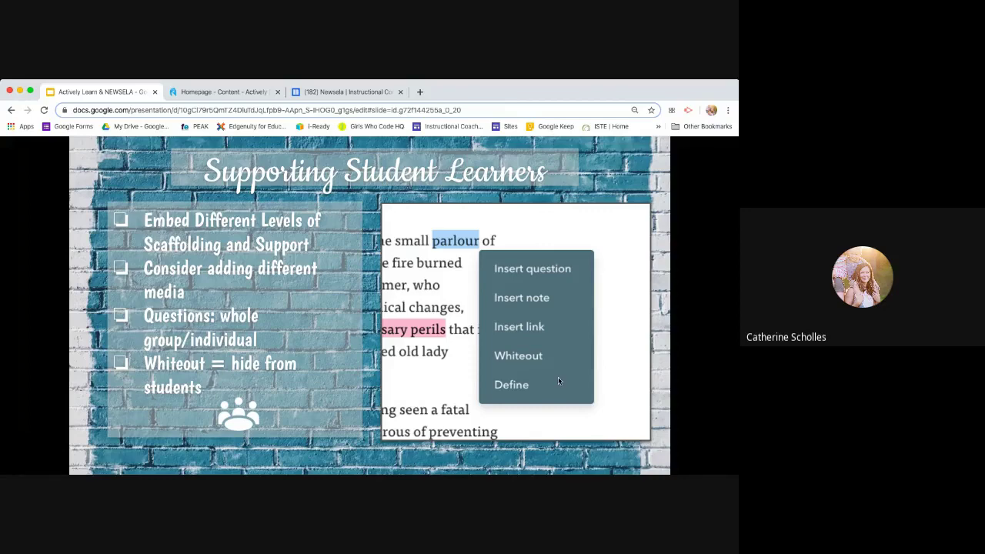
# Back in the Actively Learn catalog, page the Popular Middle School Assignments row forward twice
pyautogui.click(237, 92)
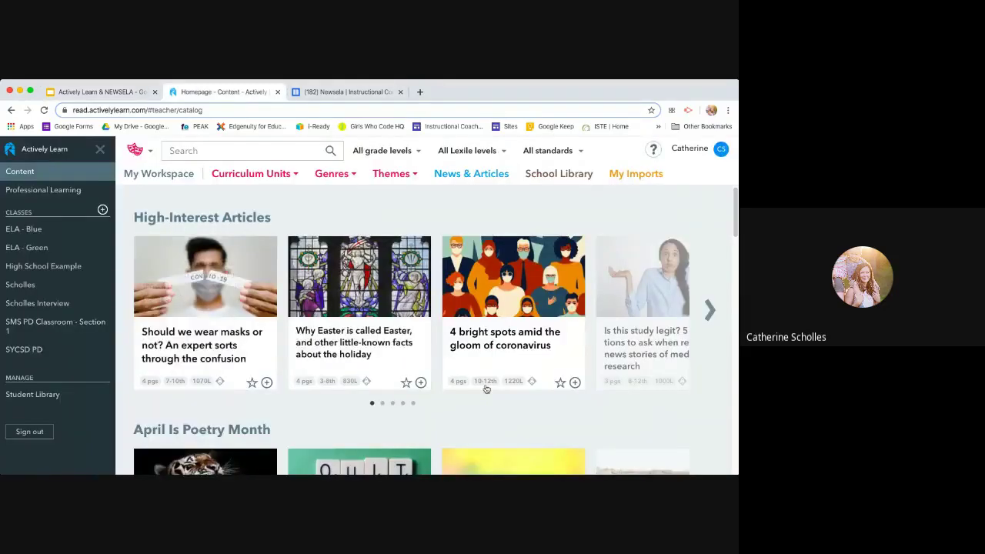
pyautogui.scroll(-1, 476, 385)
pyautogui.scroll(-10, 476, 384)
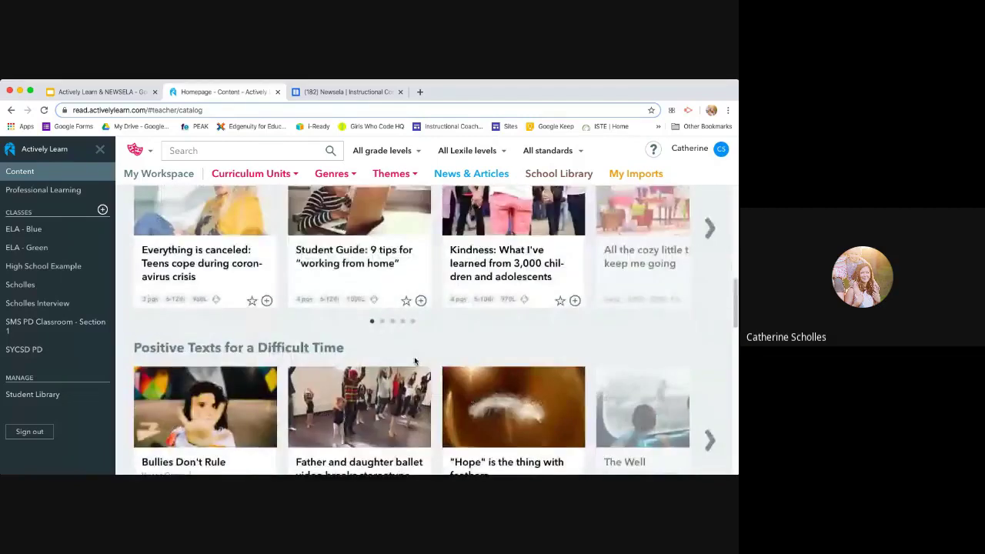
pyautogui.scroll(1, 492, 306)
pyautogui.scroll(-3, 462, 323)
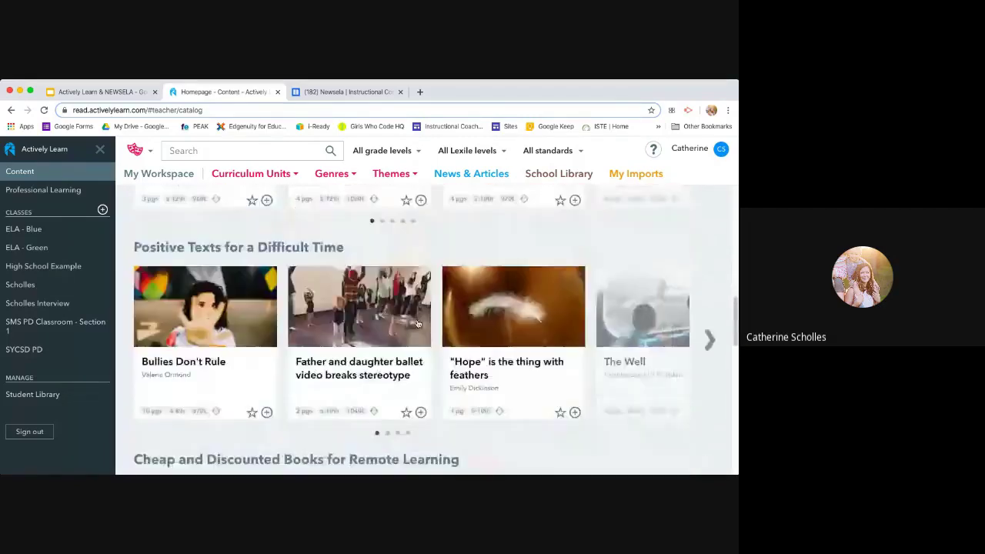
pyautogui.scroll(6, 431, 332)
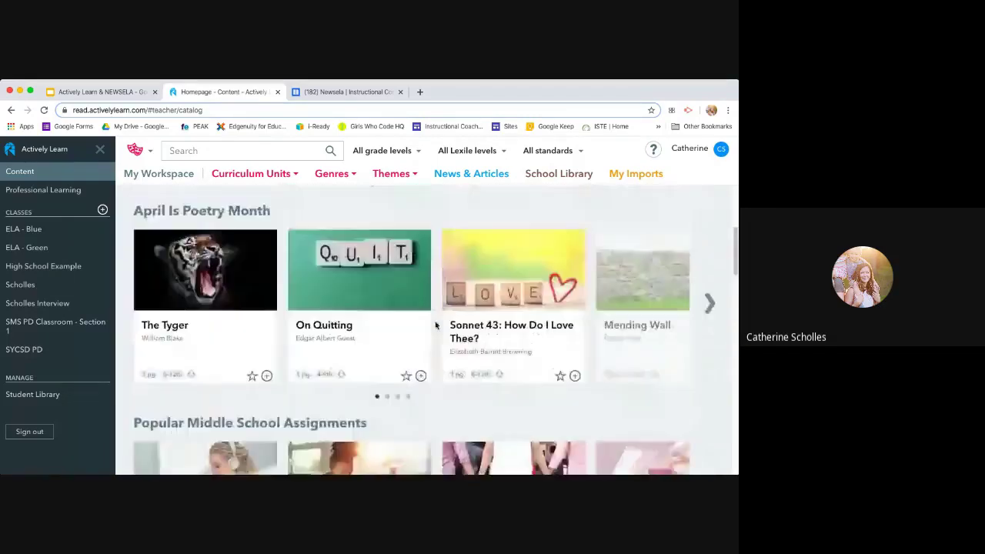
pyautogui.scroll(-2, 444, 331)
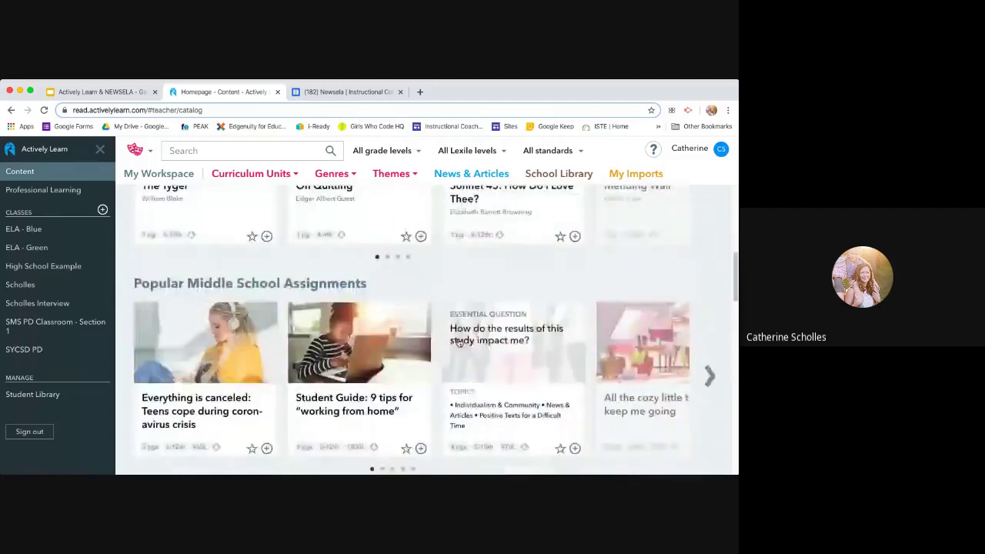
pyautogui.click(710, 378)
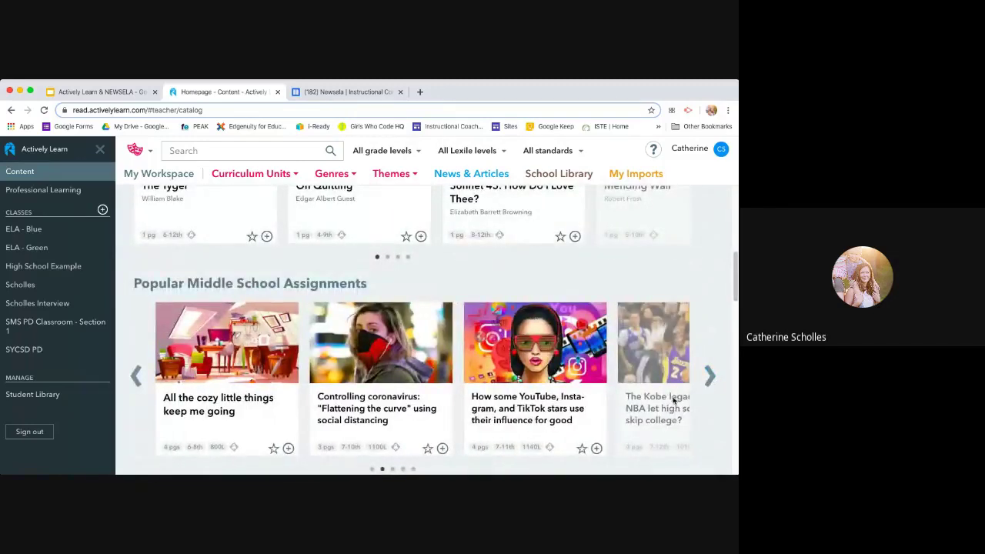
pyautogui.click(708, 376)
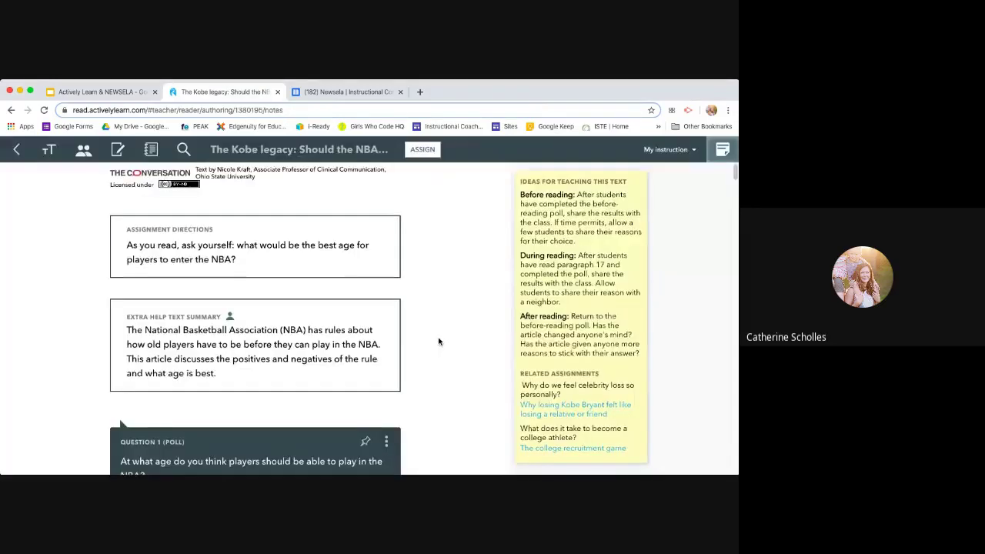
# Scroll the Kobe legacy article and inspect the poll question's options
pyautogui.scroll(-3, 438, 342)
pyautogui.scroll(-4, 438, 342)
pyautogui.scroll(3, 438, 341)
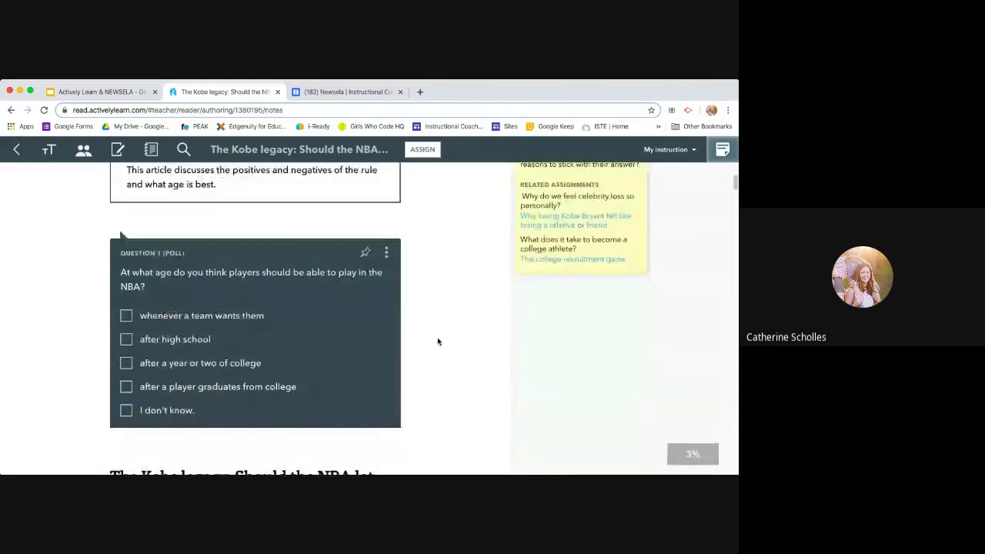
pyautogui.click(387, 257)
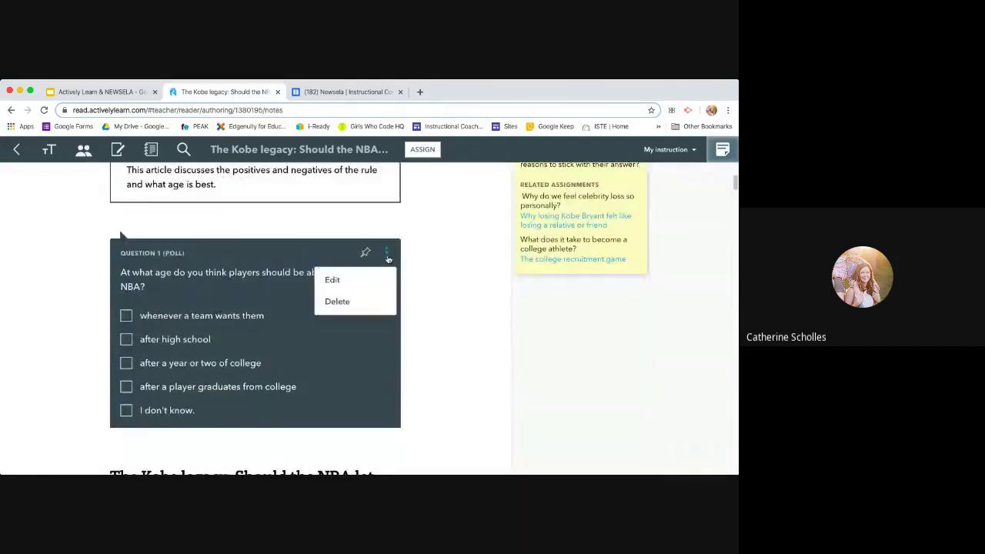
pyautogui.click(439, 331)
# Expand and inspect the Kobe Bryant note, then bring up the Assign to classes dialog
pyautogui.scroll(-5, 431, 347)
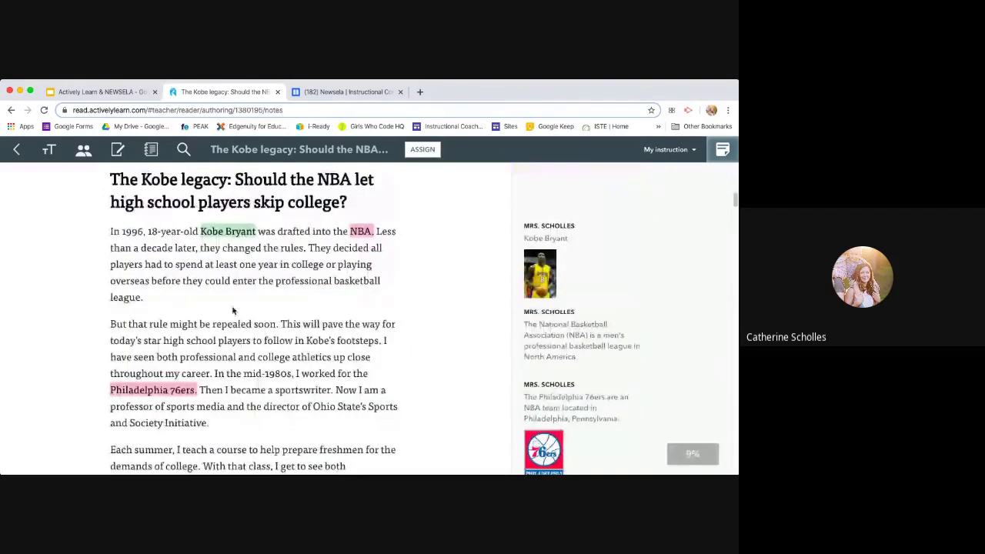
pyautogui.click(230, 233)
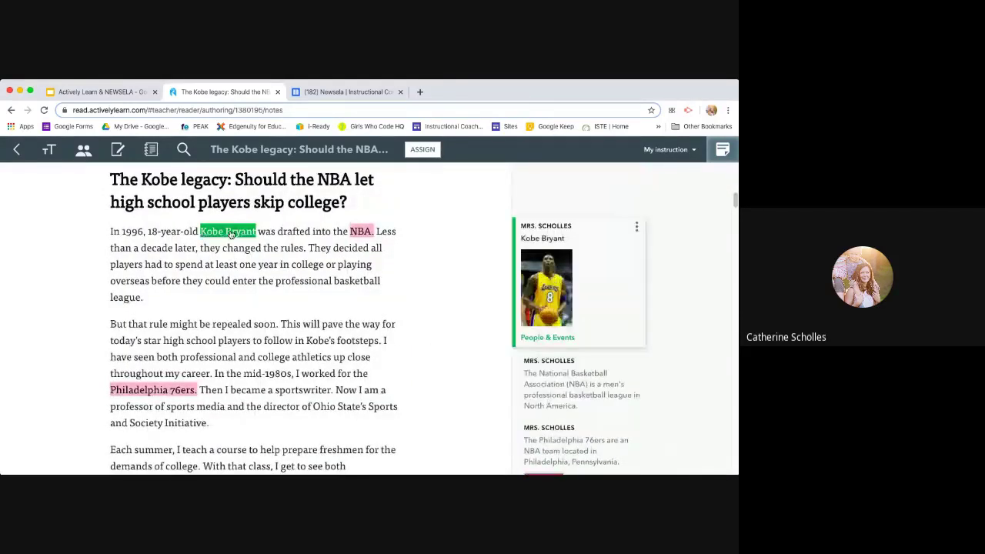
pyautogui.click(637, 229)
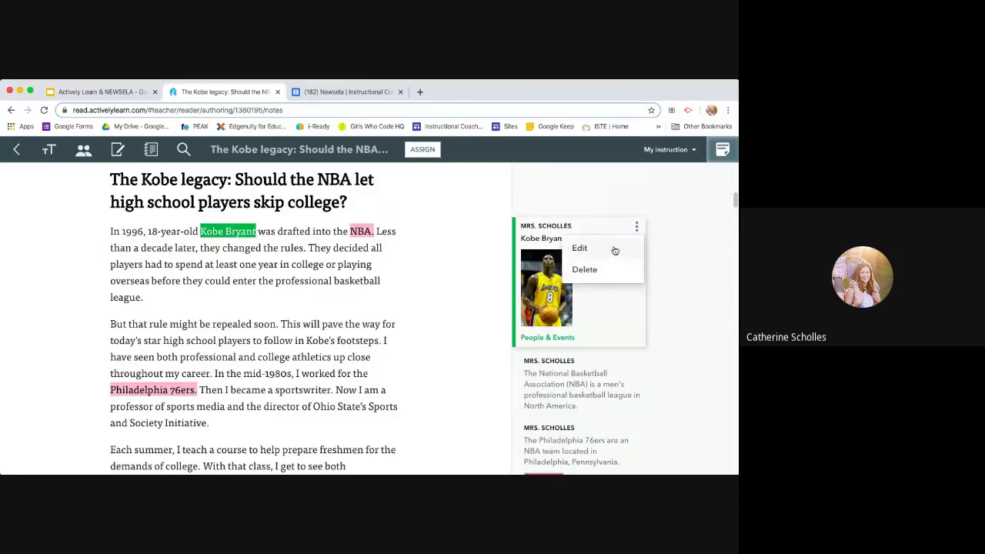
pyautogui.click(445, 344)
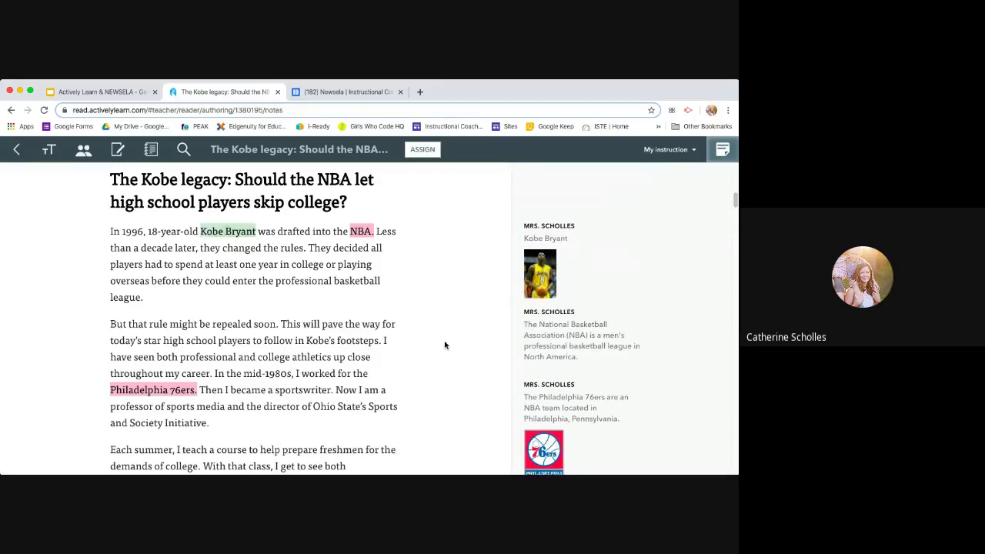
pyautogui.scroll(-1, 444, 345)
pyautogui.click(422, 149)
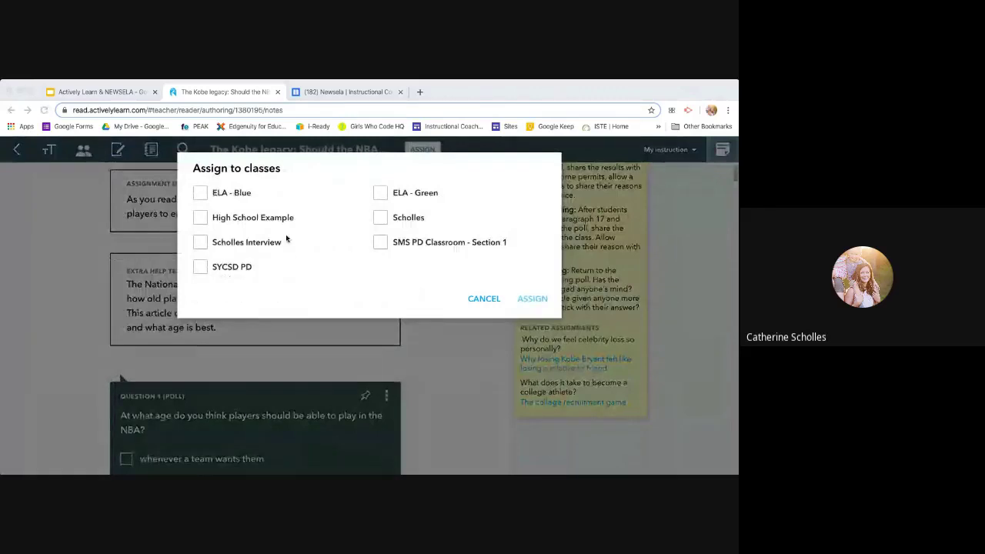
# Assign the Kobe legacy article to SMS PD Classroom – Section 1, dismiss the notices, and go back to the homepage
pyautogui.click(380, 242)
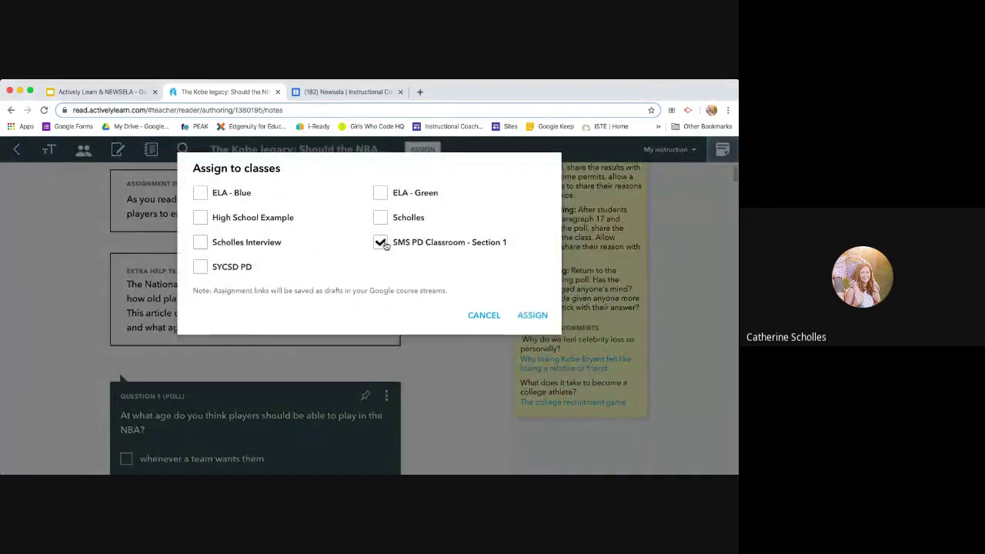
pyautogui.click(532, 315)
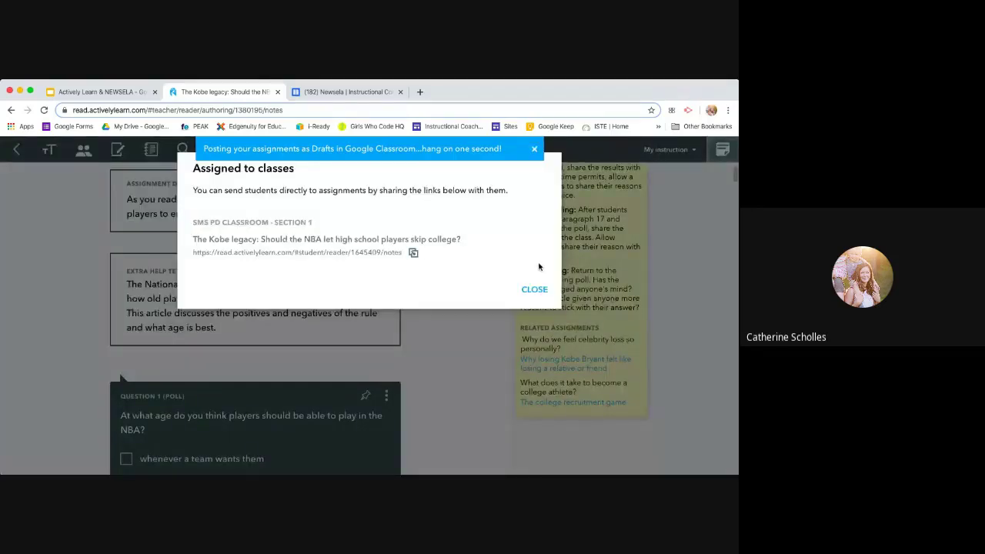
pyautogui.click(530, 150)
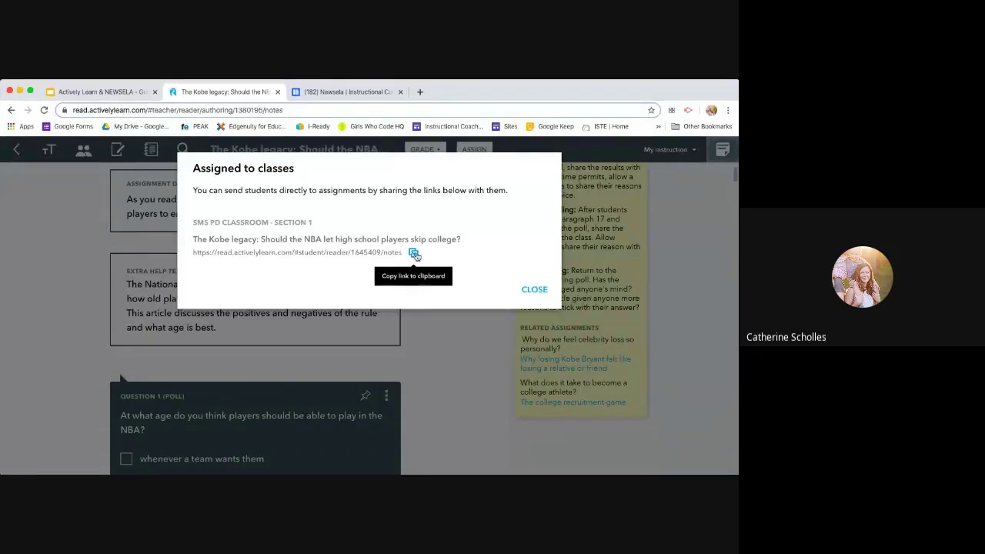
pyautogui.click(528, 289)
pyautogui.click(17, 153)
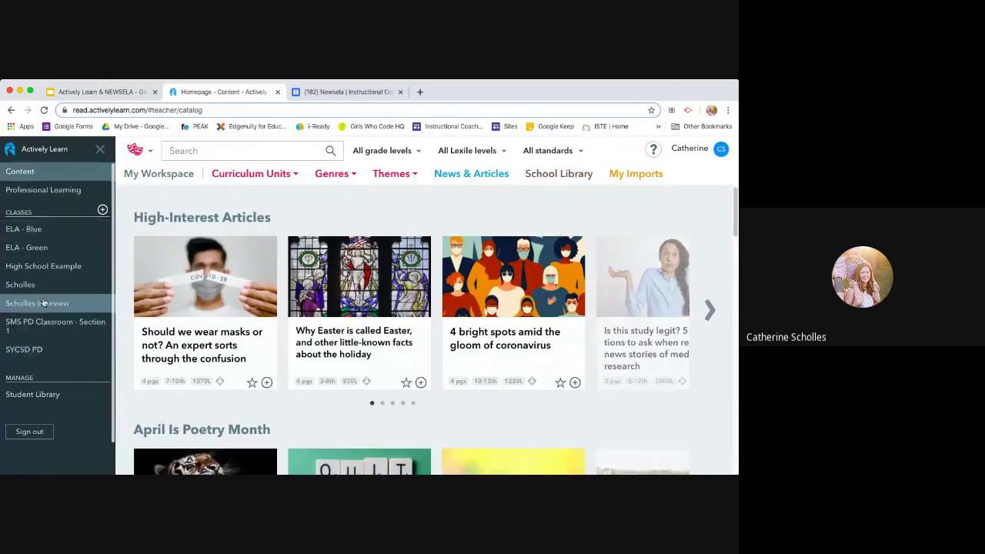
# Add a 10th Grade class named 'High School Calss' and highlight its class code
pyautogui.click(102, 211)
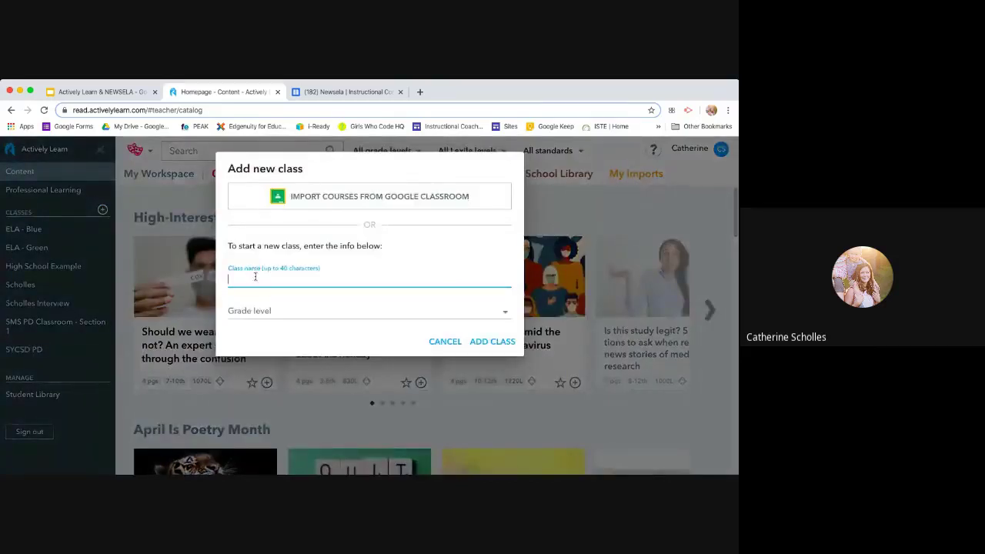
pyautogui.write('HIgh')
pyautogui.press('BackSpace')
pyautogui.press('BackSpace')
pyautogui.press('BackSpace')
pyautogui.press('BackSpace')
pyautogui.write('High')
pyautogui.click(254, 312)
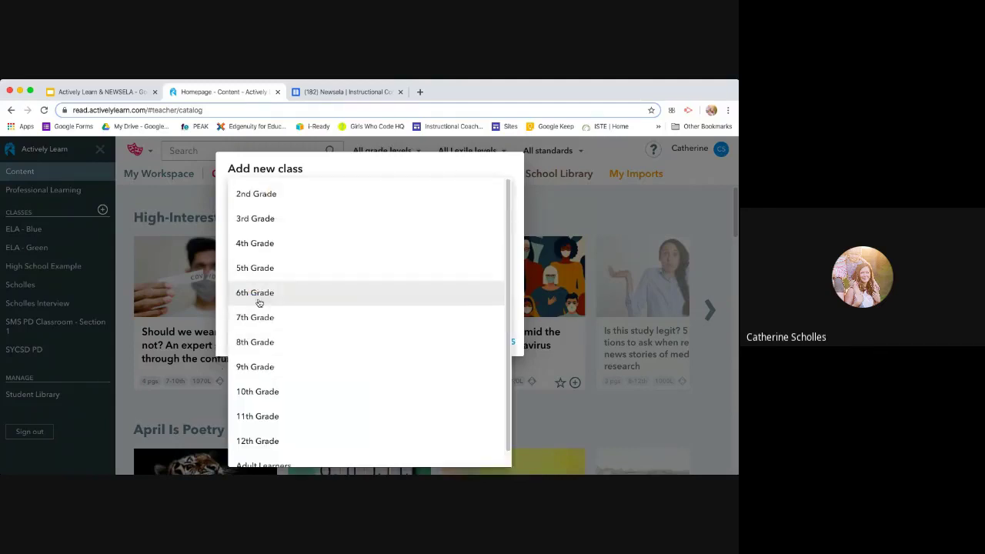
pyautogui.click(258, 300)
pyautogui.click(260, 311)
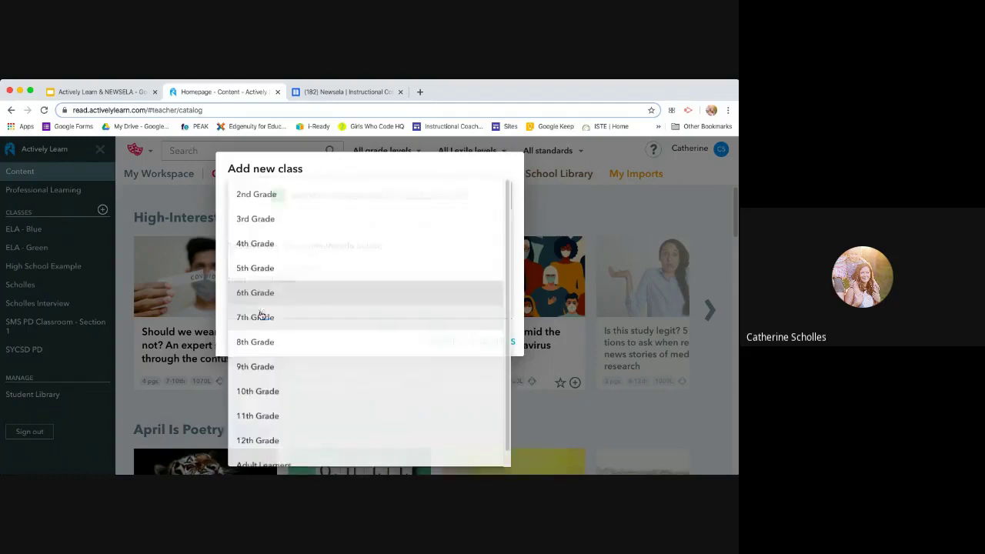
pyautogui.click(280, 393)
pyautogui.click(500, 344)
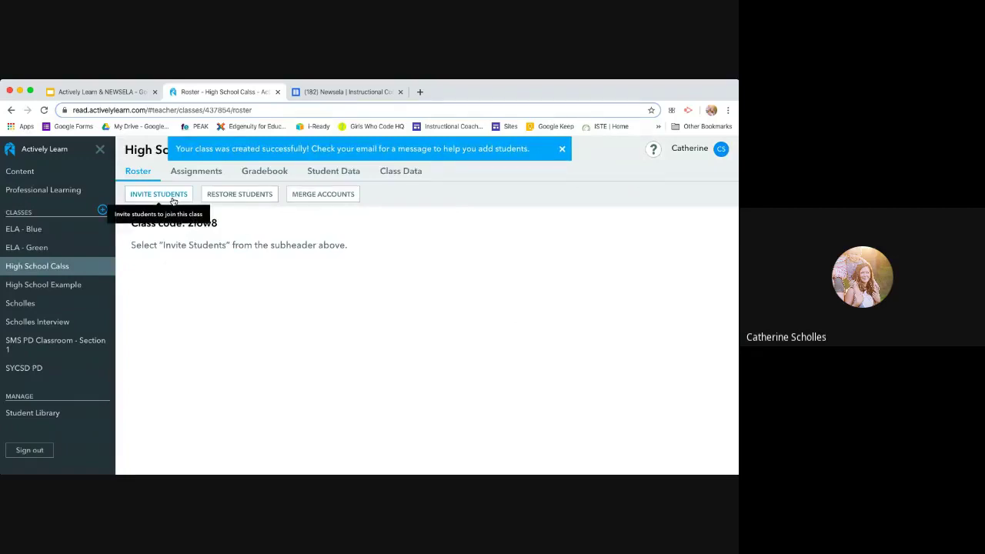
pyautogui.moveTo(222, 226); pyautogui.dragTo(120, 230)
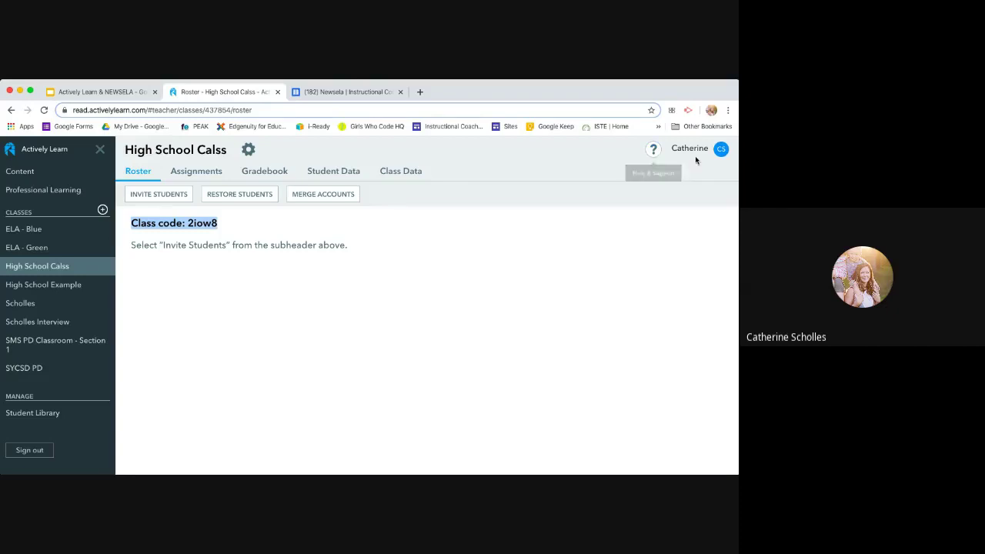
# Back out of the first student-mode prompt and open the ELA - Blue class roster
pyautogui.click(720, 152)
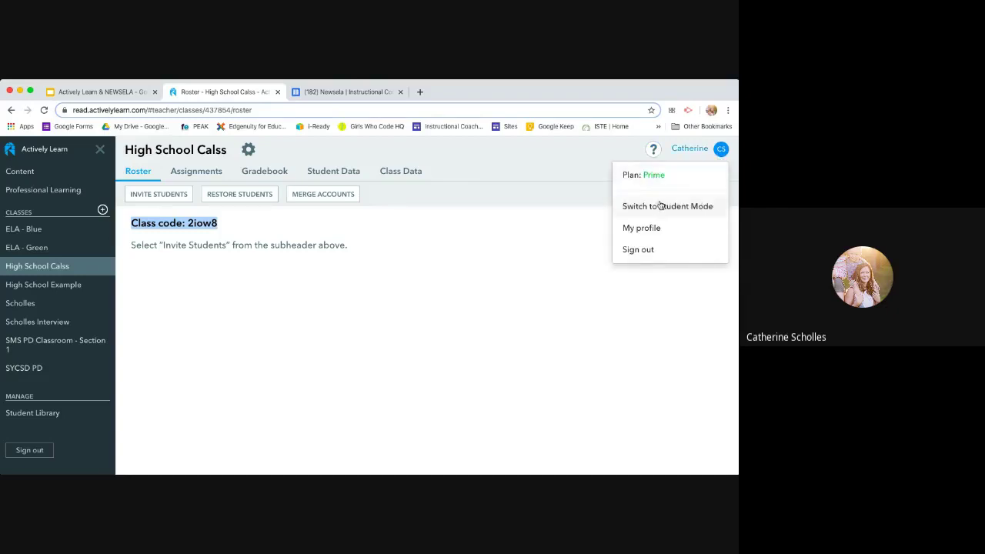
pyautogui.click(722, 152)
pyautogui.click(722, 151)
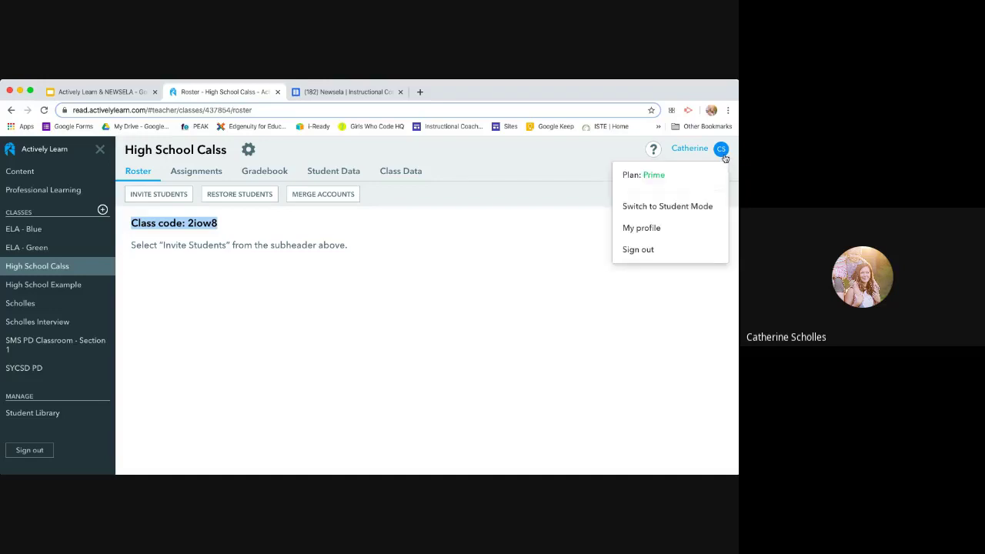
pyautogui.click(683, 207)
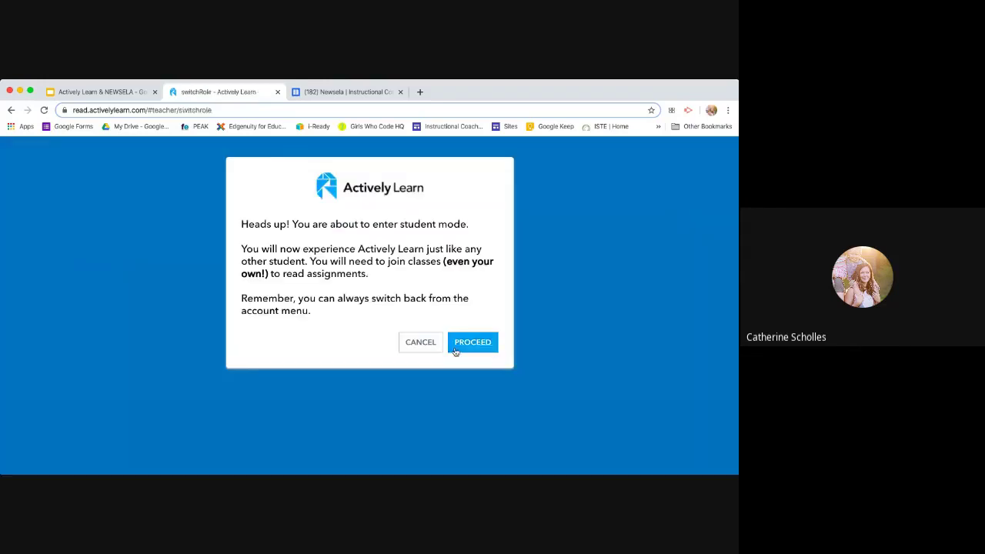
pyautogui.click(420, 343)
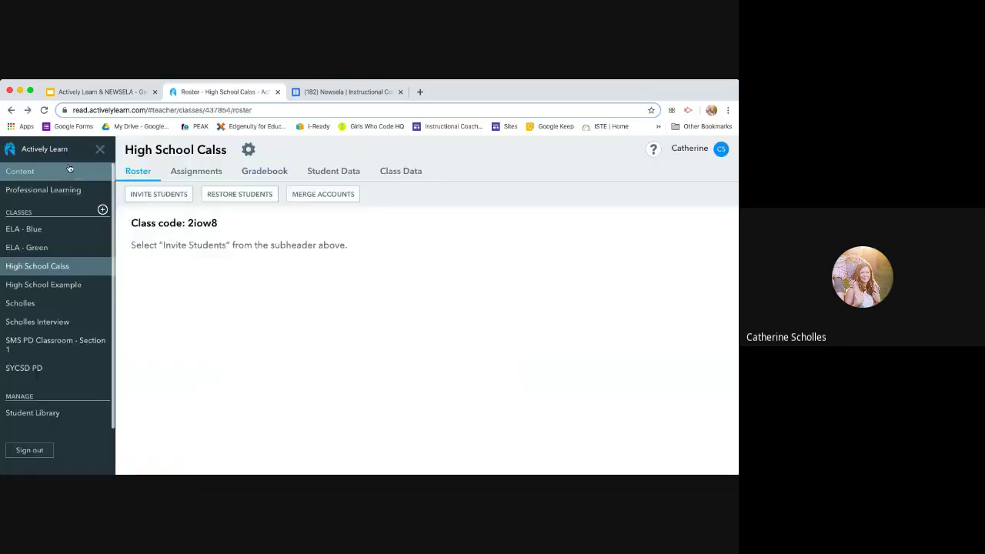
pyautogui.click(43, 228)
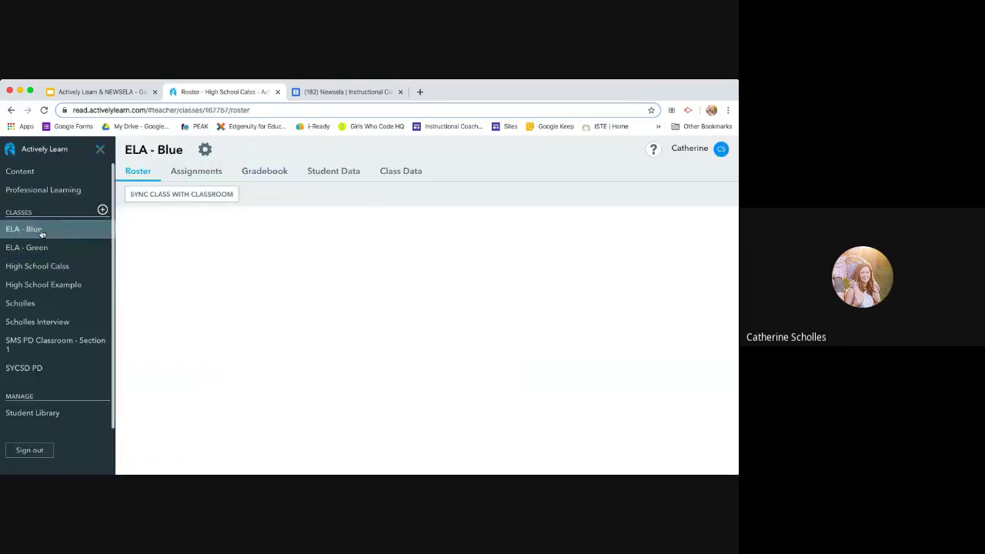
# Enter student mode, scroll through the student library, then exit student mode
pyautogui.click(720, 153)
pyautogui.click(688, 208)
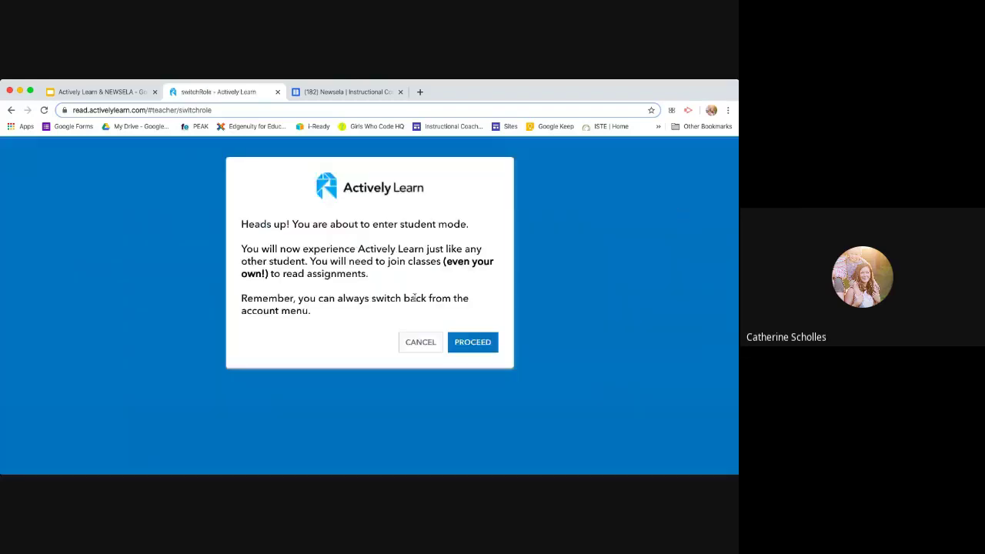
pyautogui.click(468, 346)
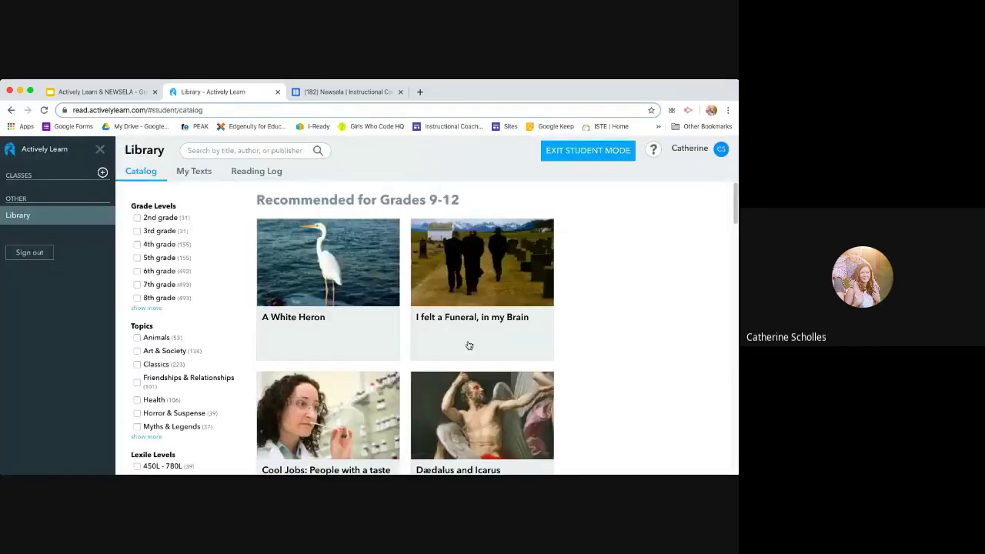
pyautogui.scroll(-1, 287, 324)
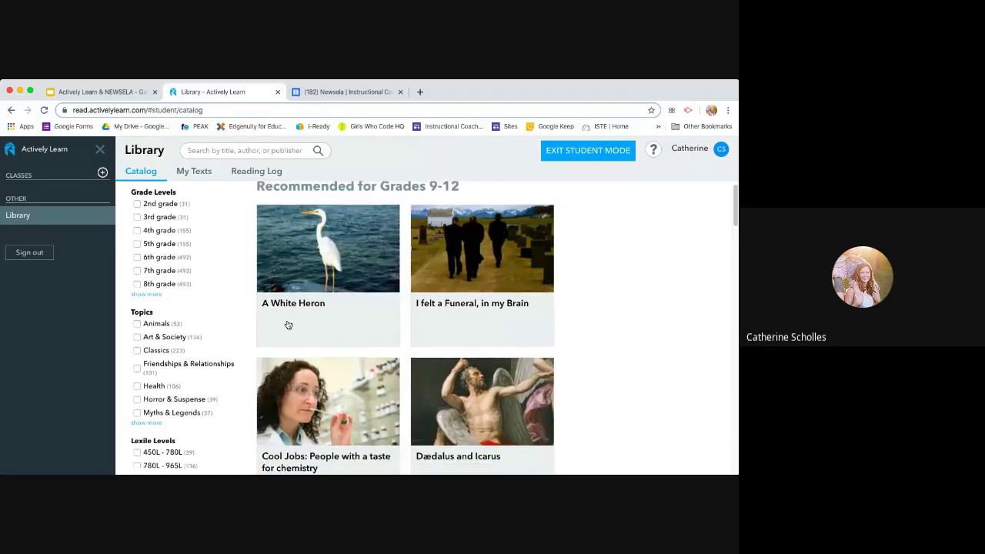
pyautogui.scroll(-10, 287, 324)
pyautogui.scroll(11, 288, 325)
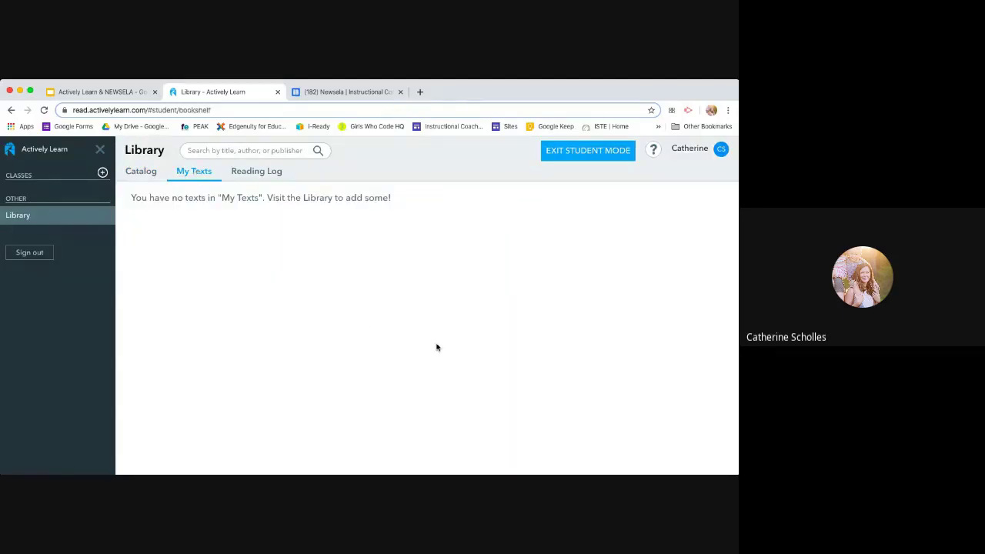
pyautogui.click(585, 154)
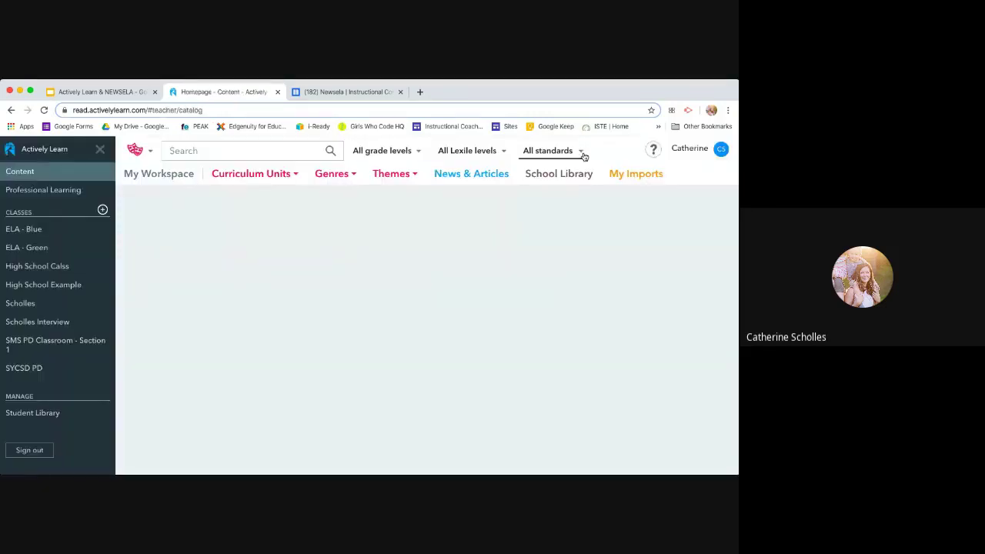
# Return to the slideshow and advance to the 'SHS - Canvas Users Only' slide
pyautogui.click(108, 93)
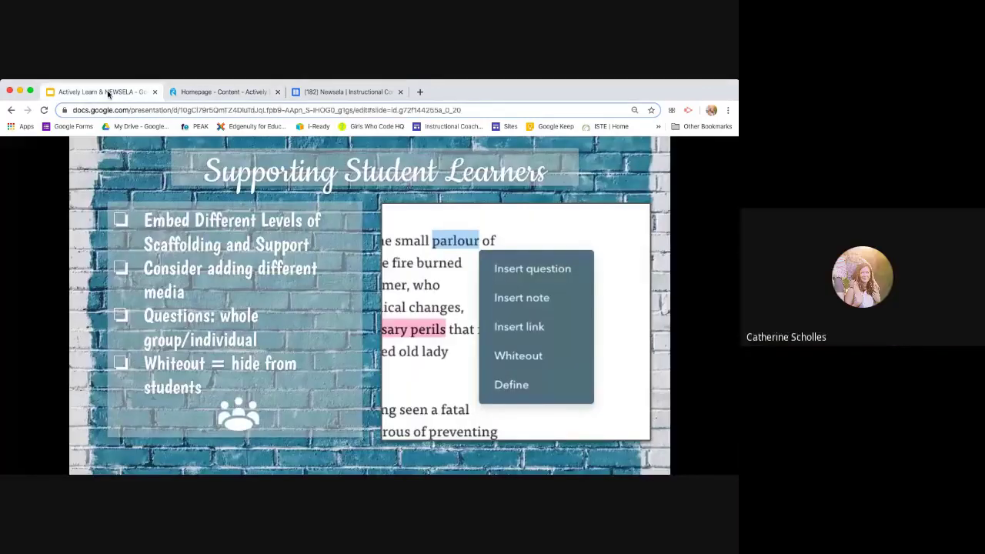
pyautogui.click(358, 164)
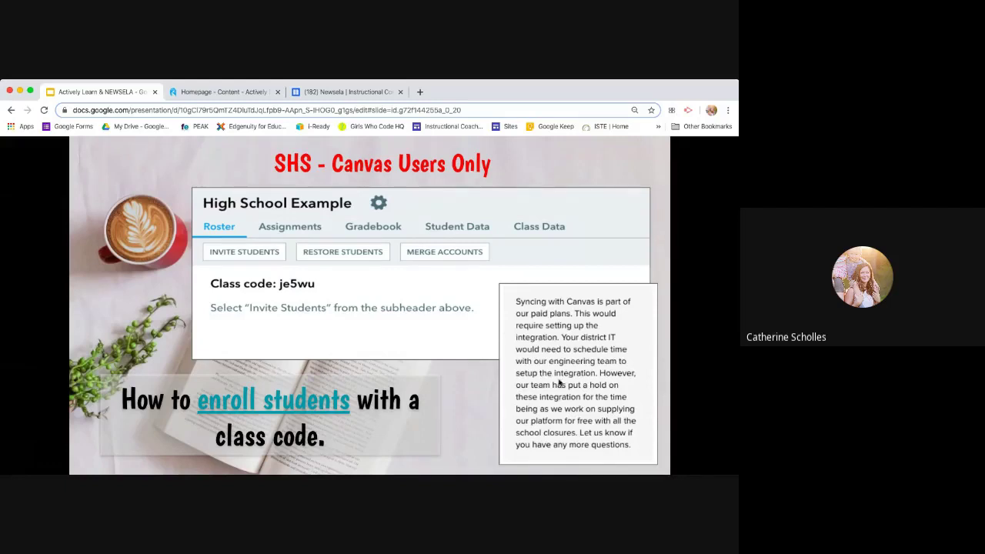
# Read the Help Center article on enrolling students with a class code, then return to Homepage - Content
pyautogui.click(326, 405)
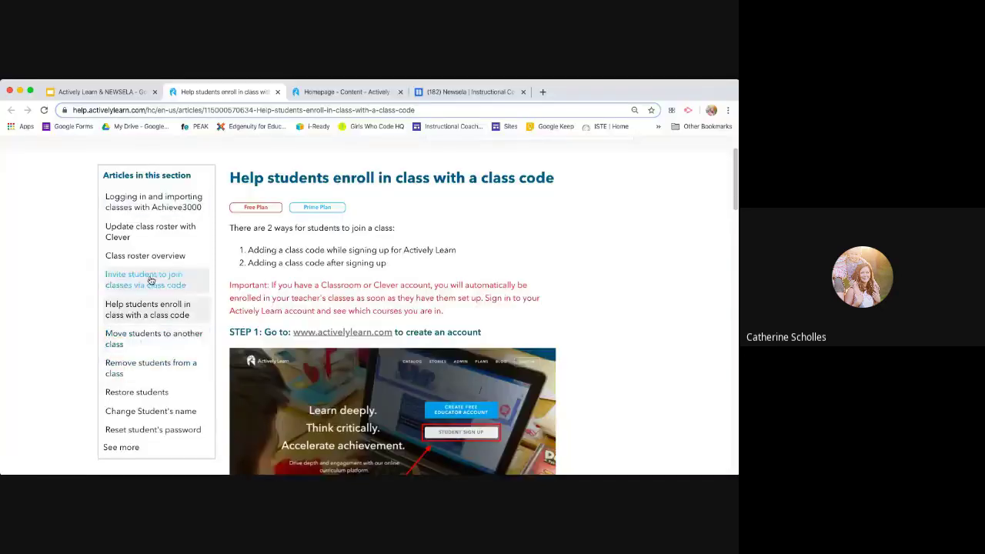
pyautogui.scroll(-5, 440, 286)
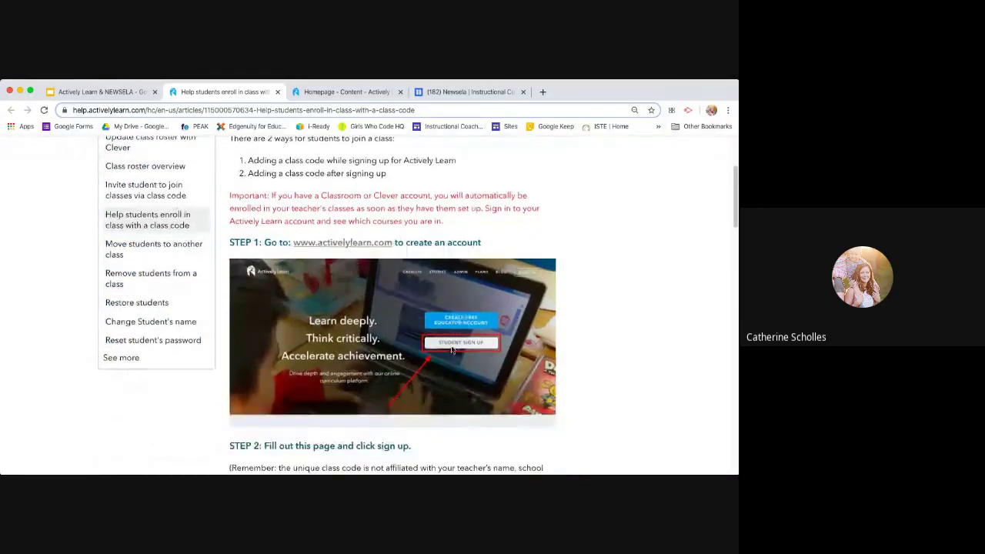
pyautogui.scroll(-5, 452, 354)
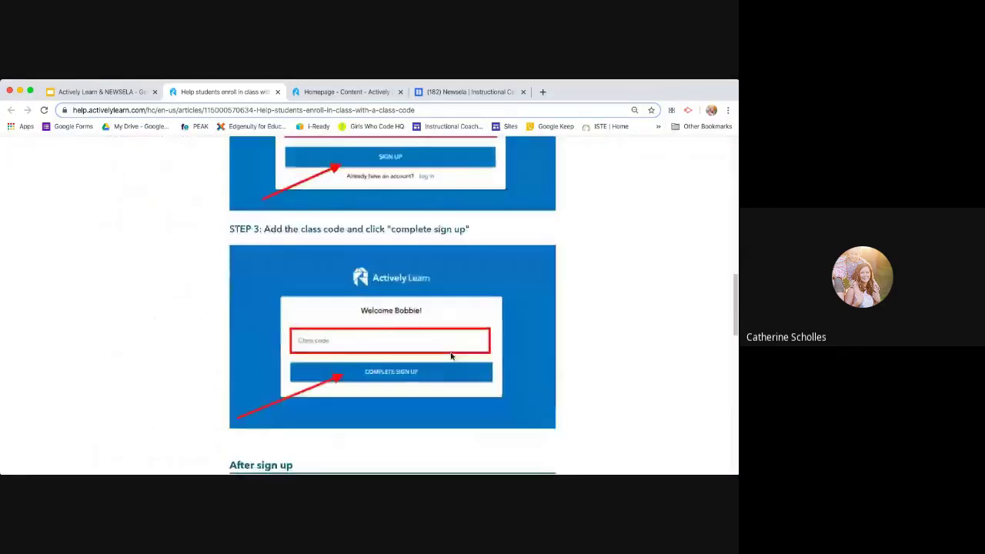
pyautogui.scroll(-10, 451, 356)
pyautogui.scroll(20, 451, 354)
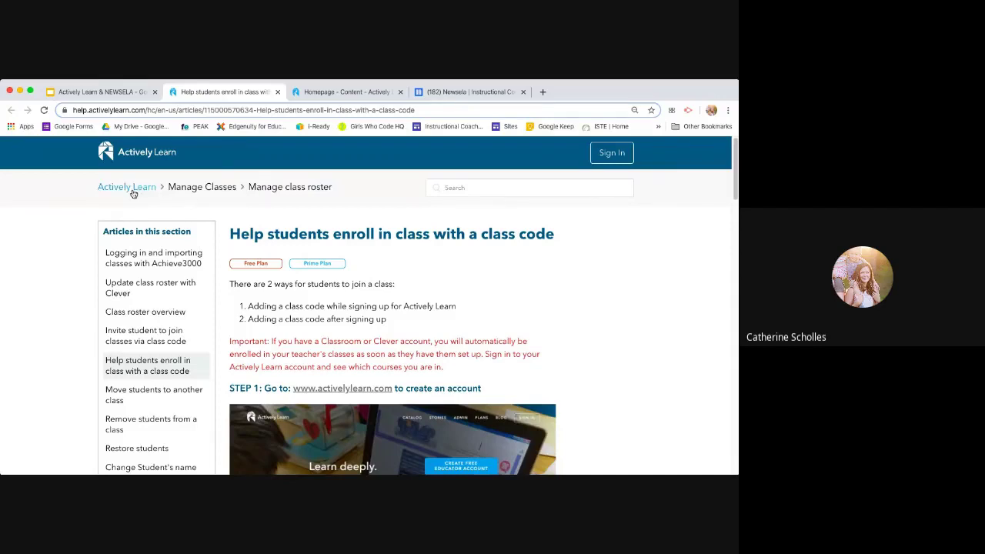
pyautogui.scroll(-1, 181, 169)
pyautogui.scroll(1, 184, 154)
pyautogui.click(323, 93)
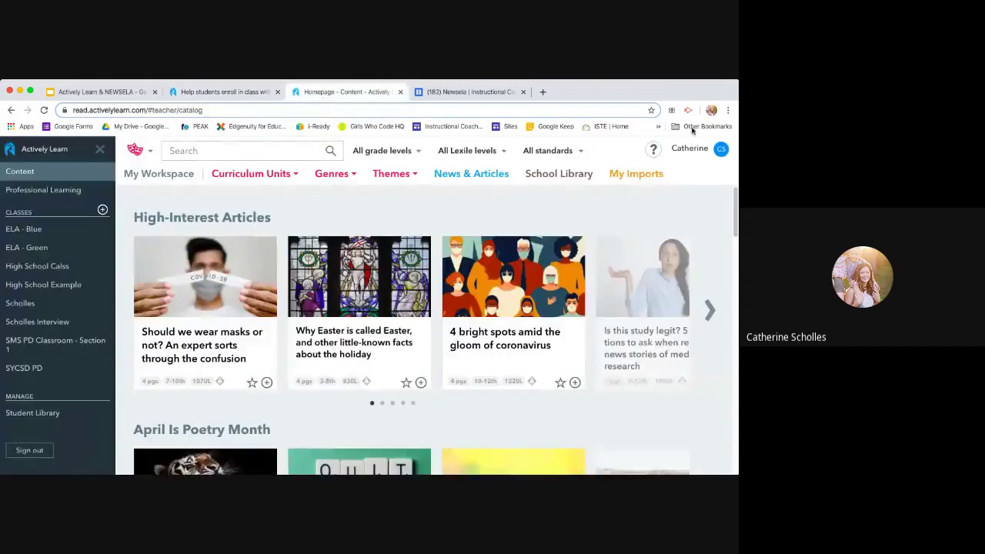
# Reopen the earlier Canvas integration support thread in the help chat, read it, and close the chat
pyautogui.click(659, 153)
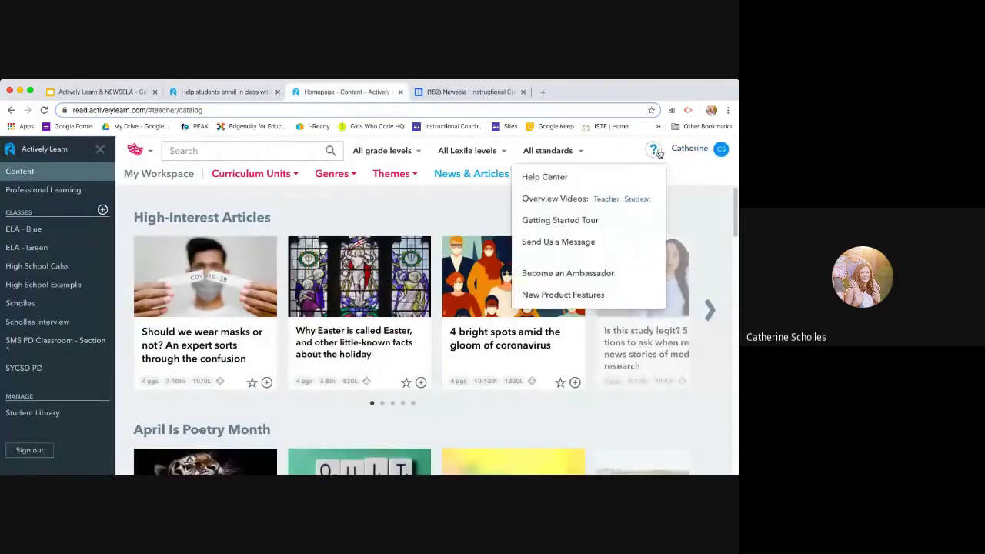
pyautogui.click(577, 243)
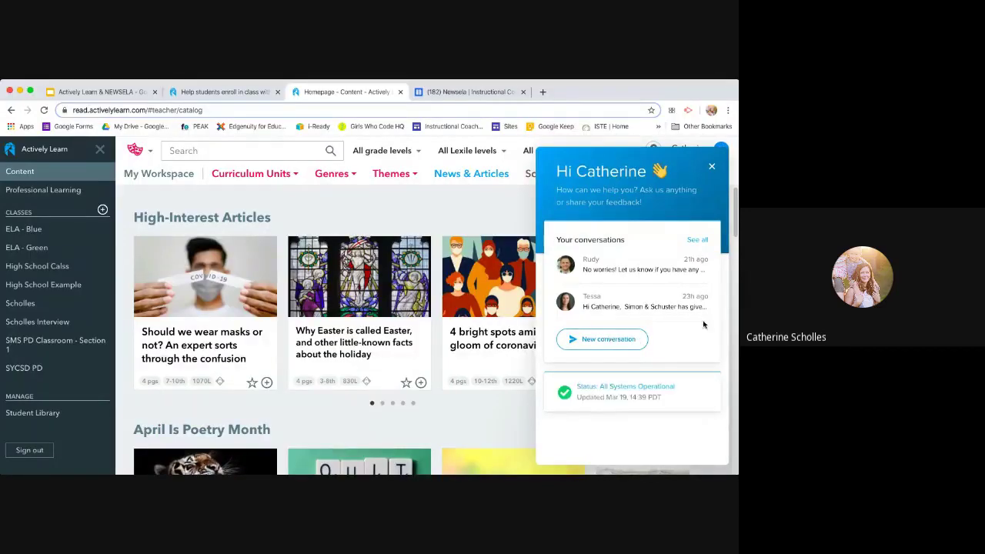
pyautogui.click(662, 269)
pyautogui.scroll(10, 636, 308)
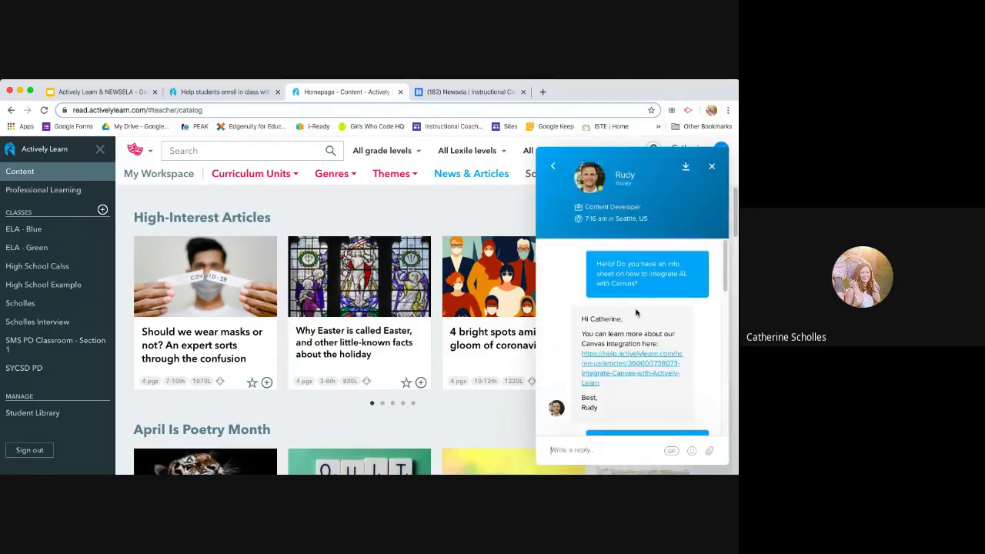
pyautogui.scroll(-10, 634, 313)
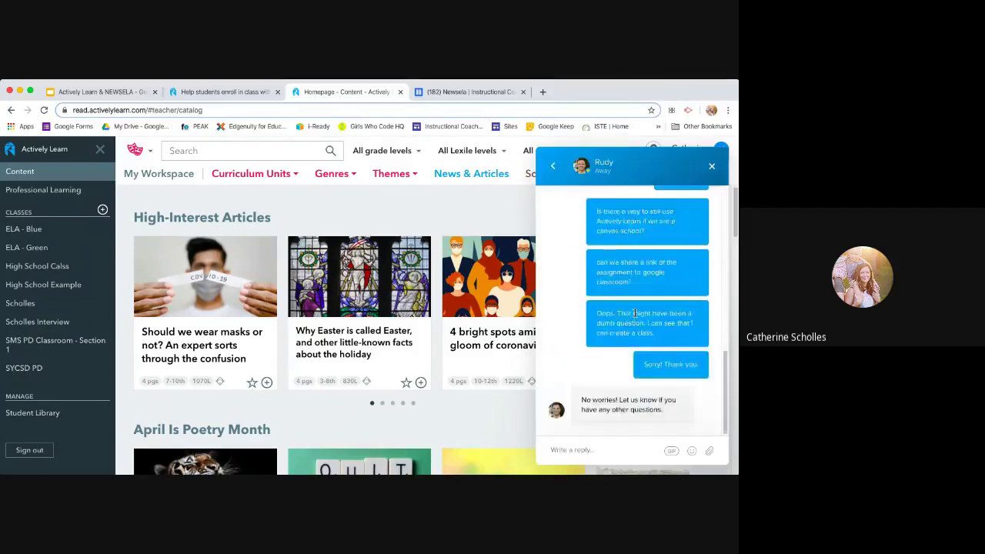
pyautogui.click(712, 166)
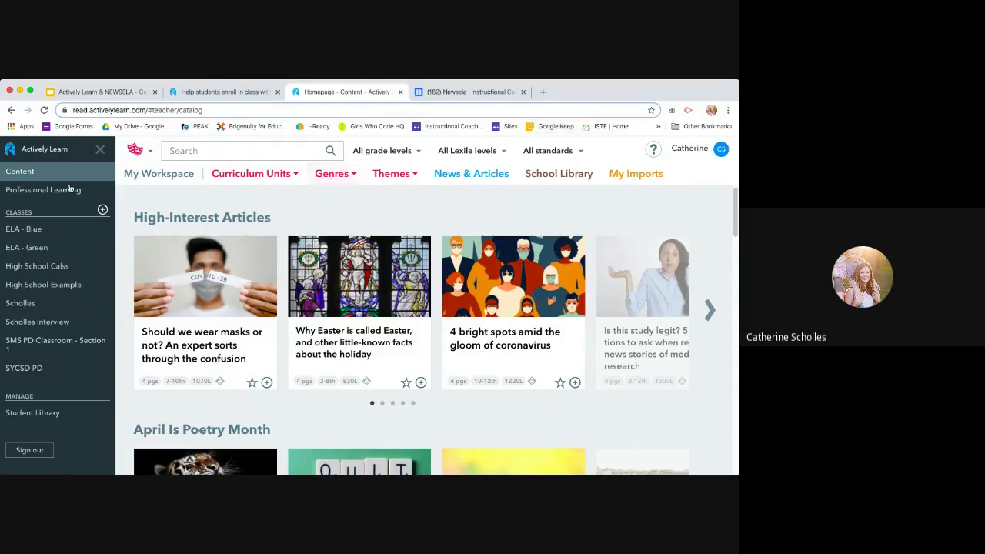
# Open ELA - Blue's Reading settings, scroll through every option, and close them unchanged
pyautogui.click(48, 230)
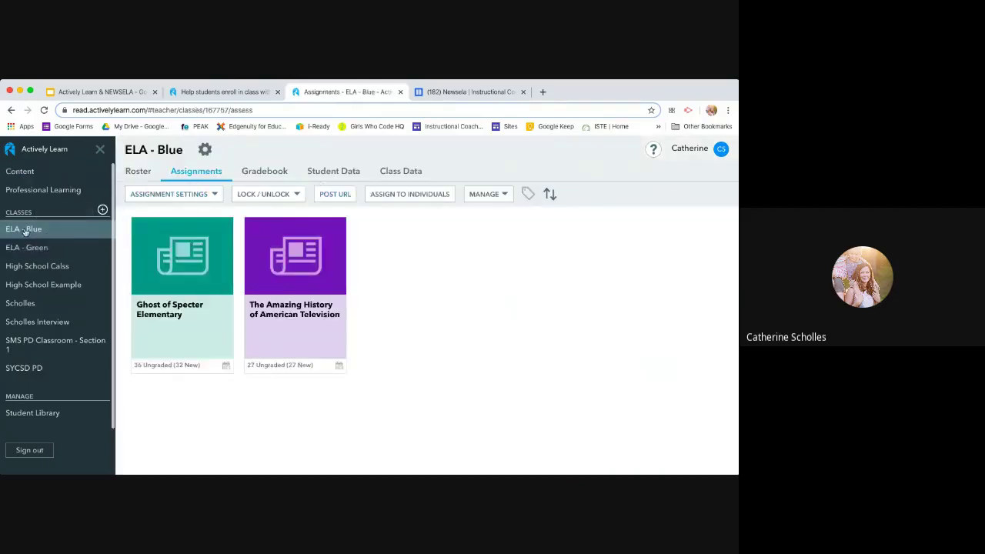
pyautogui.click(204, 153)
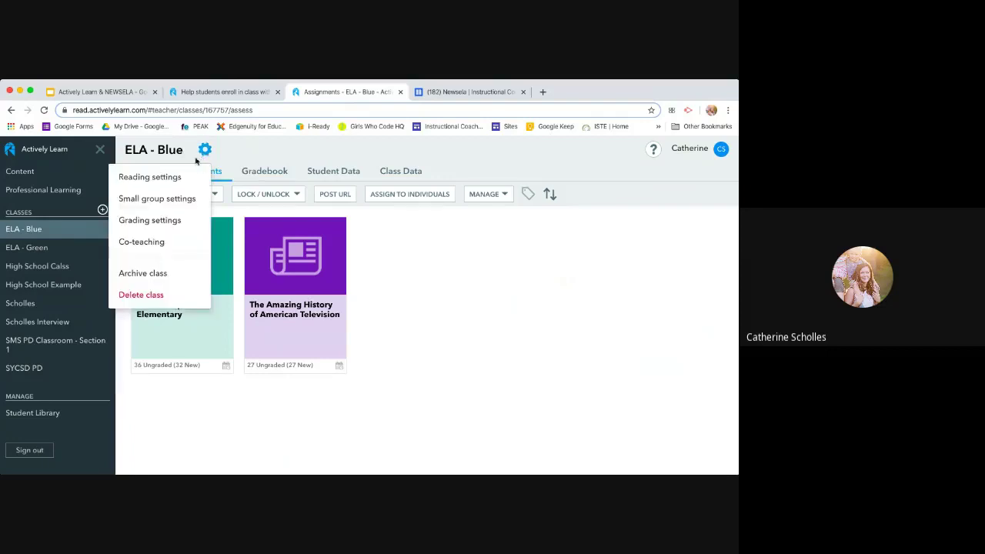
pyautogui.click(178, 185)
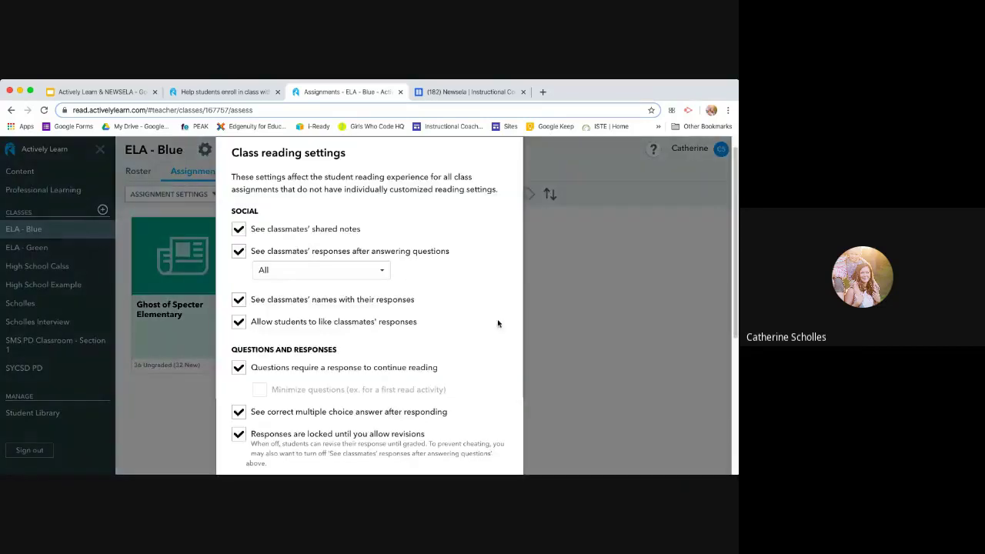
pyautogui.scroll(-2, 475, 336)
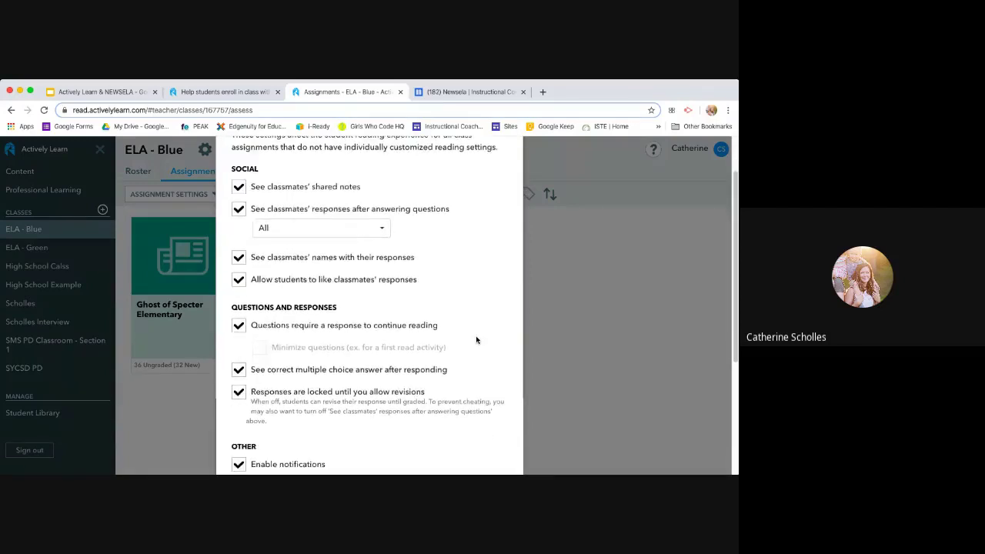
pyautogui.scroll(-1, 395, 283)
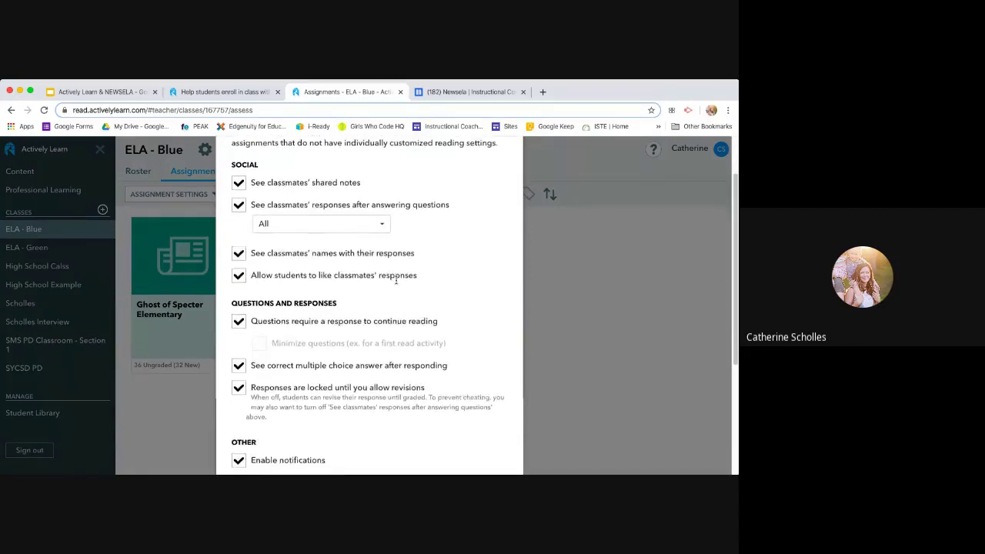
pyautogui.scroll(-2, 395, 284)
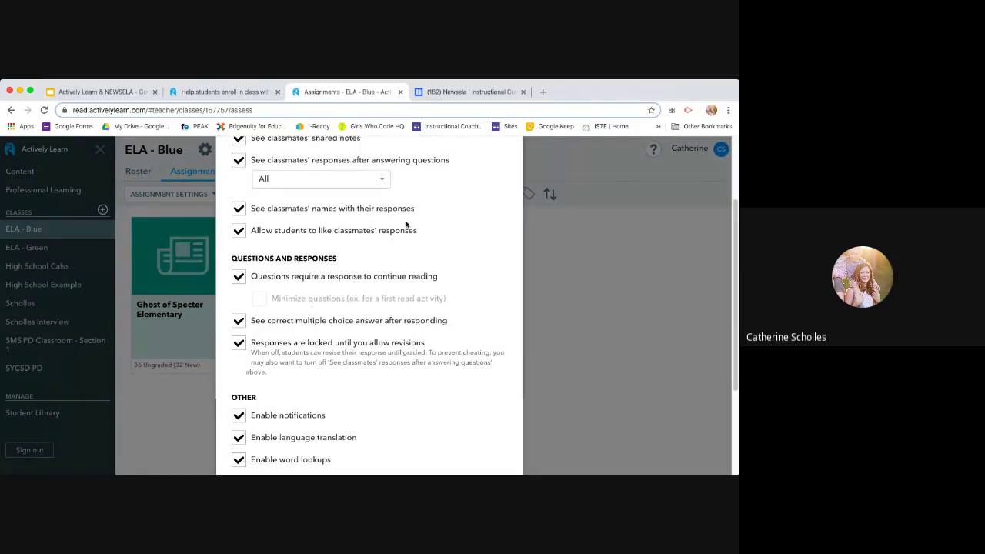
pyautogui.scroll(-2, 415, 323)
pyautogui.scroll(-3, 369, 307)
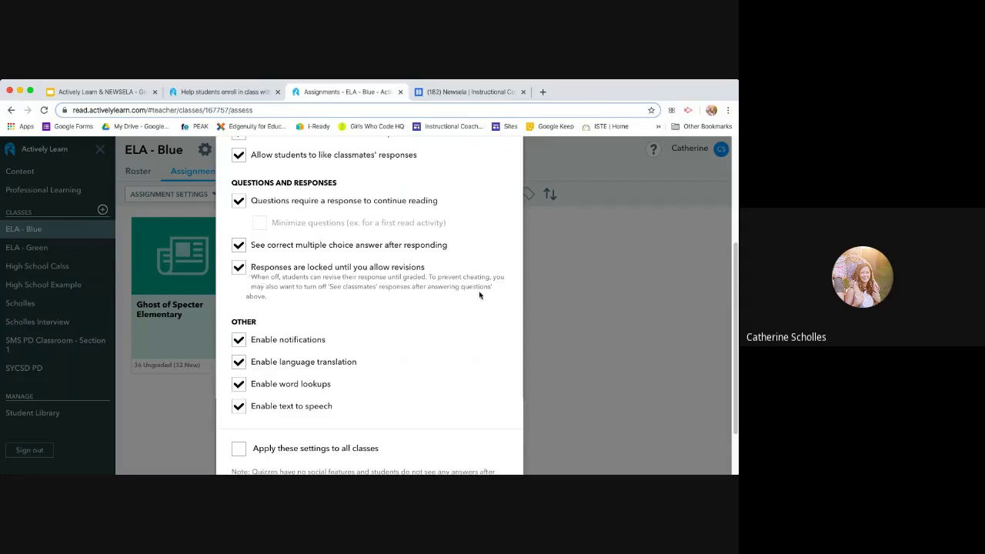
pyautogui.scroll(-1, 448, 365)
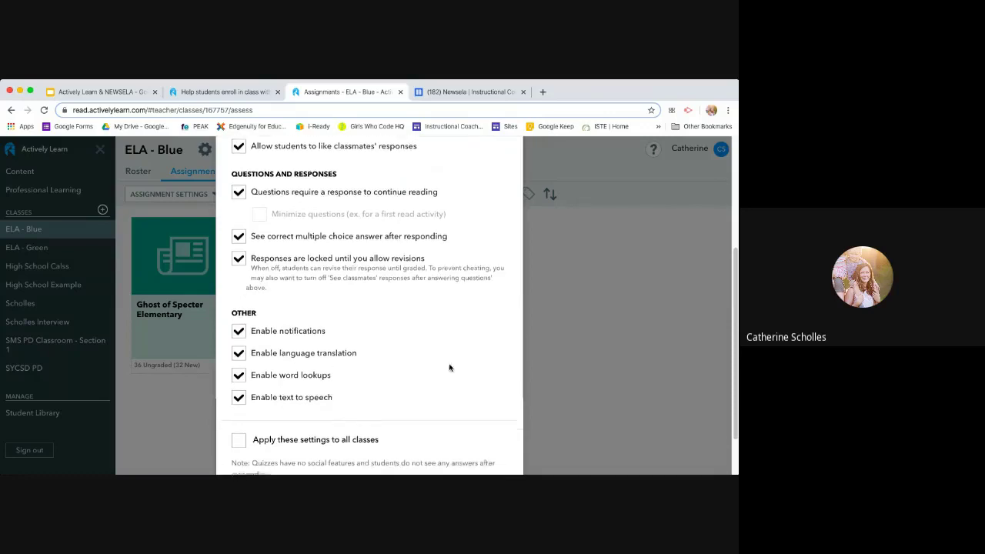
pyautogui.scroll(-3, 442, 360)
pyautogui.scroll(5, 466, 378)
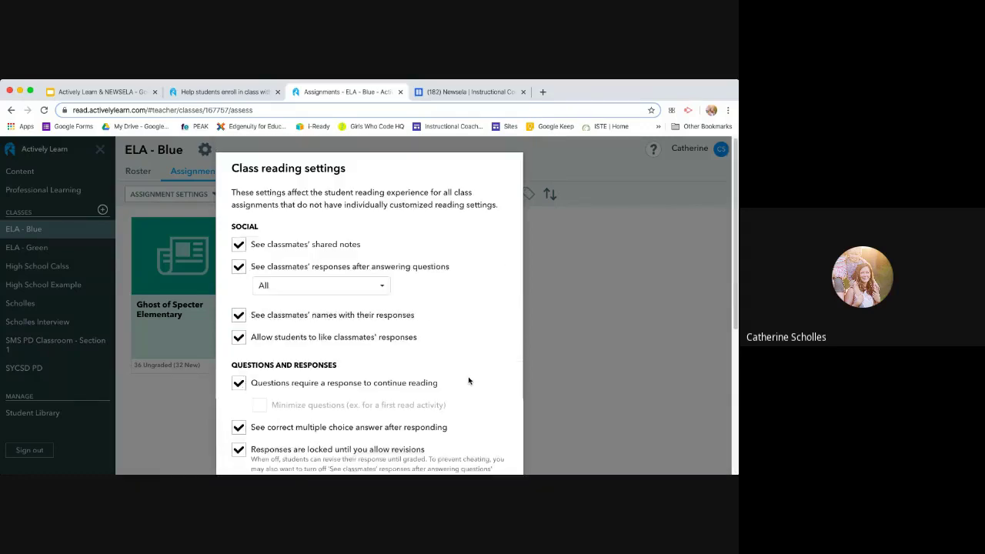
pyautogui.scroll(-5, 445, 434)
pyautogui.click(455, 439)
pyautogui.click(203, 151)
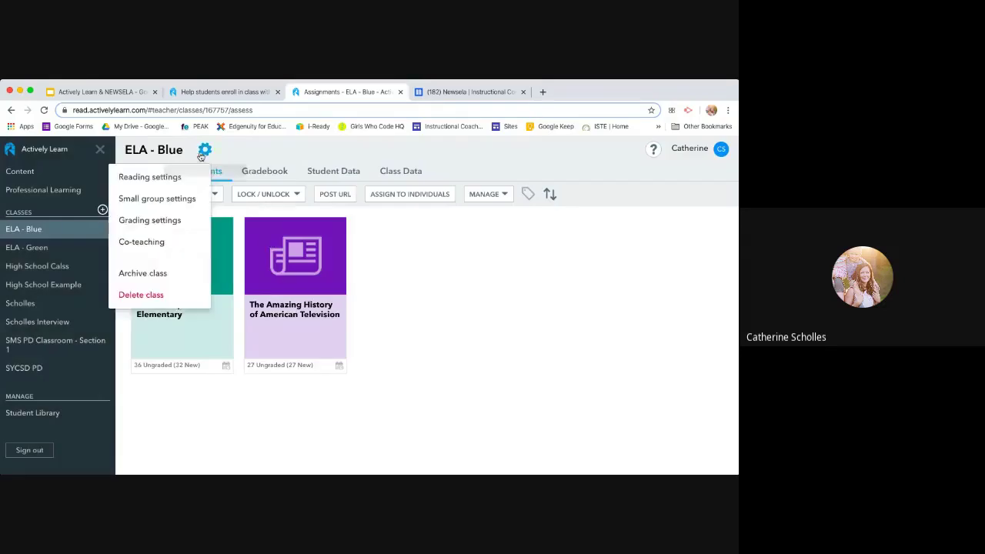
# Look over ELA - Blue's 4-group Small group settings and a student's Group choices, then cancel
pyautogui.click(185, 200)
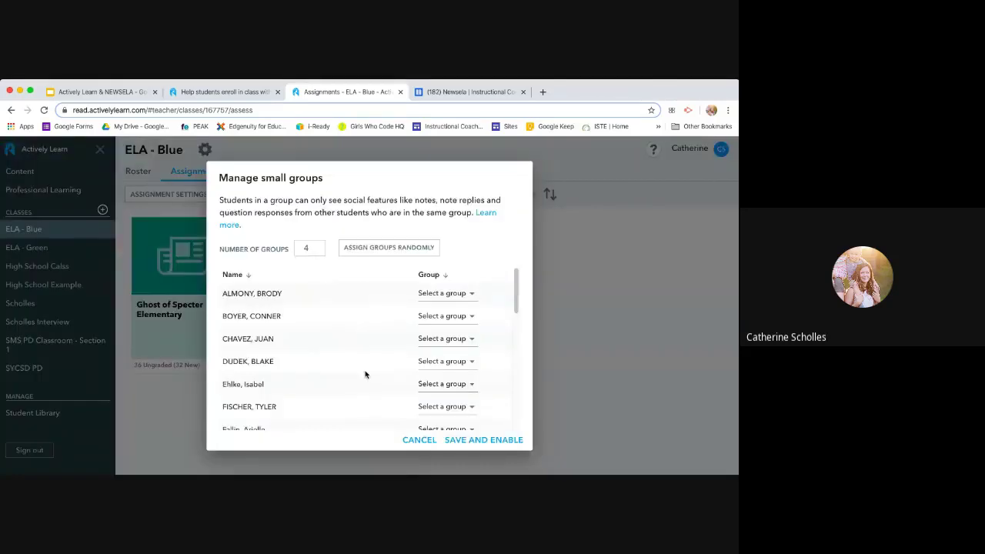
pyautogui.scroll(-10, 365, 375)
pyautogui.scroll(2, 332, 355)
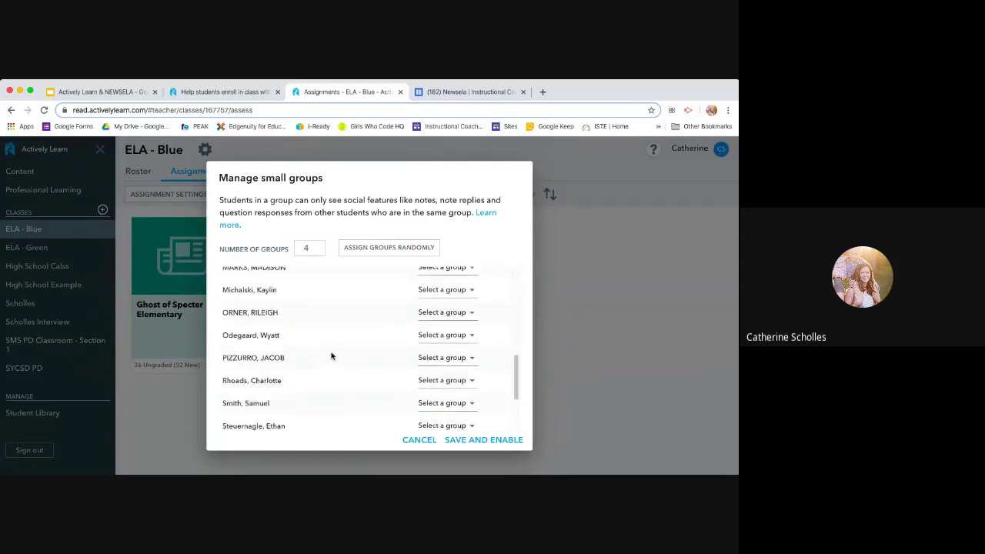
pyautogui.scroll(10, 332, 355)
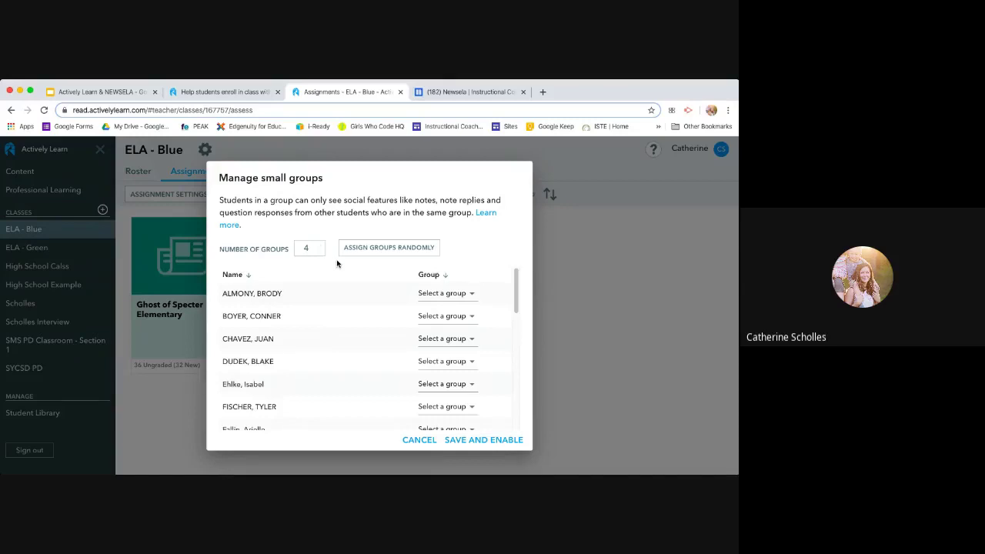
pyautogui.click(454, 295)
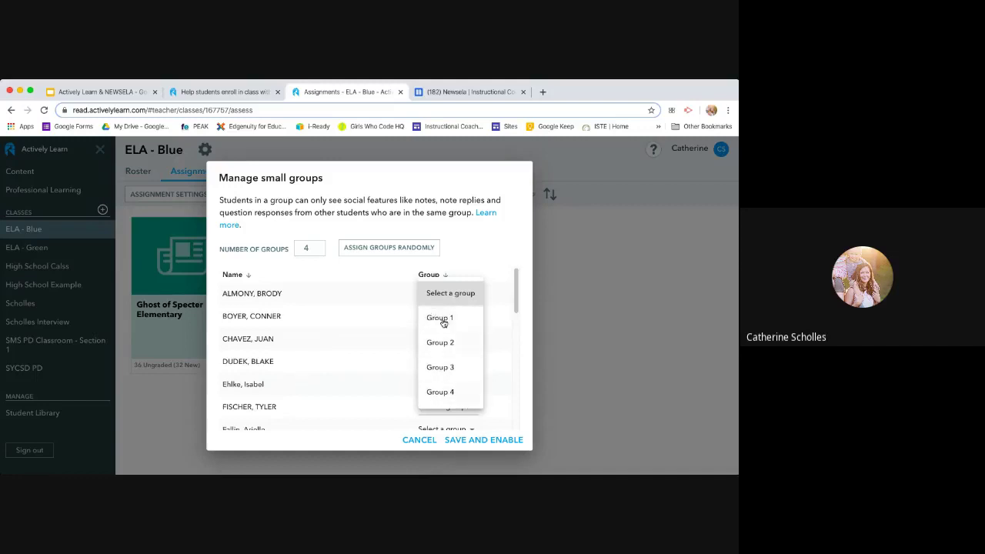
pyautogui.click(460, 241)
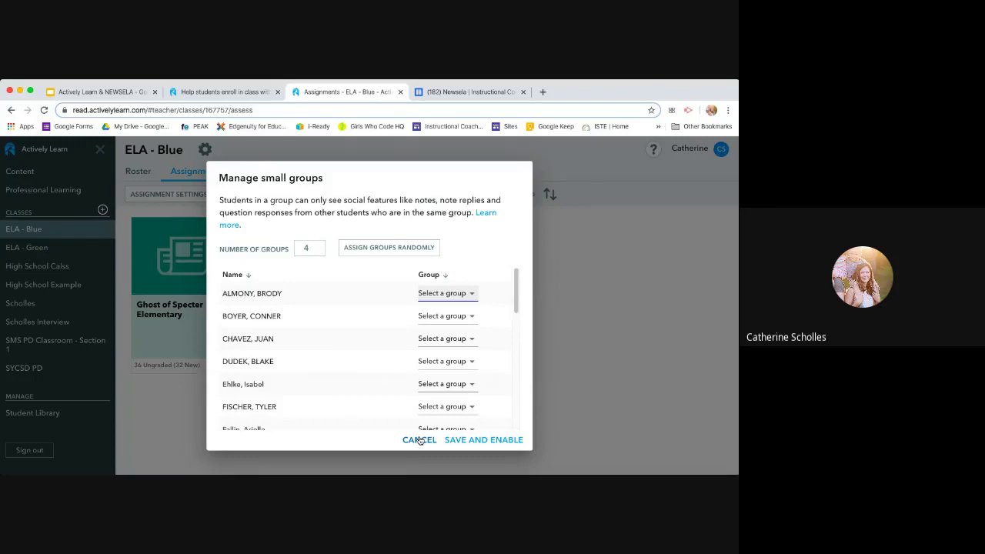
pyautogui.click(420, 440)
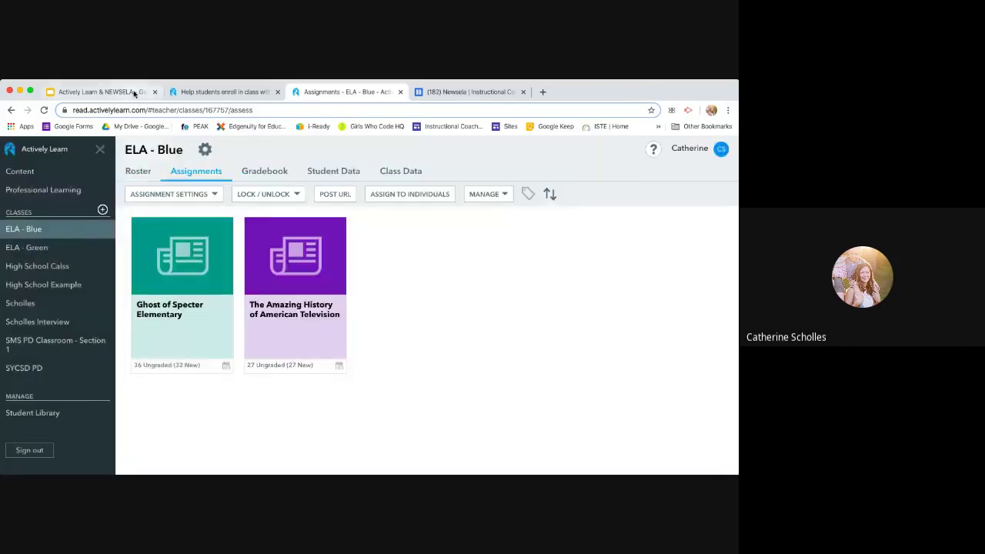
# Return to the slideshow and advance past the Grades K-8 Google Classroom and NEWSELA title slides to slide 12
pyautogui.click(134, 93)
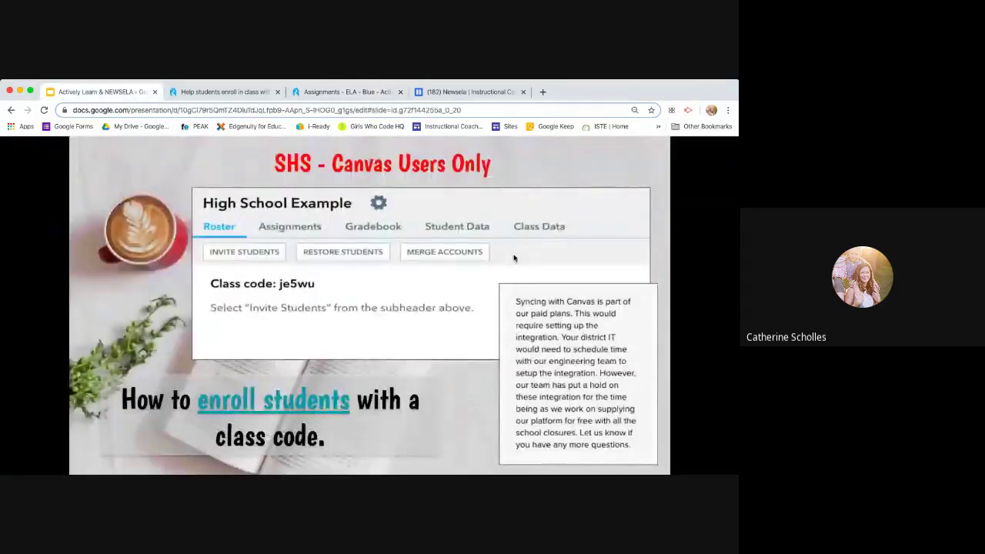
pyautogui.click(514, 257)
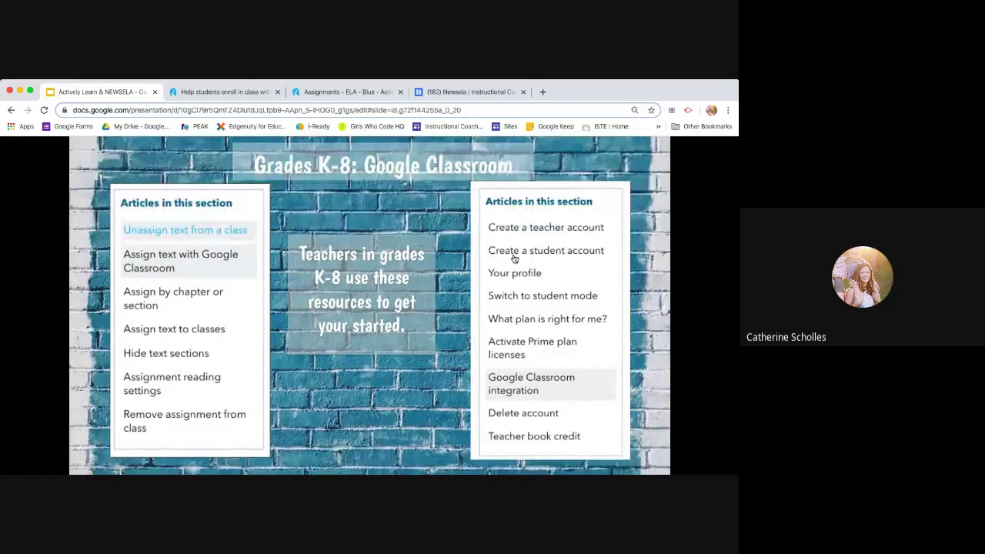
pyautogui.click(514, 257)
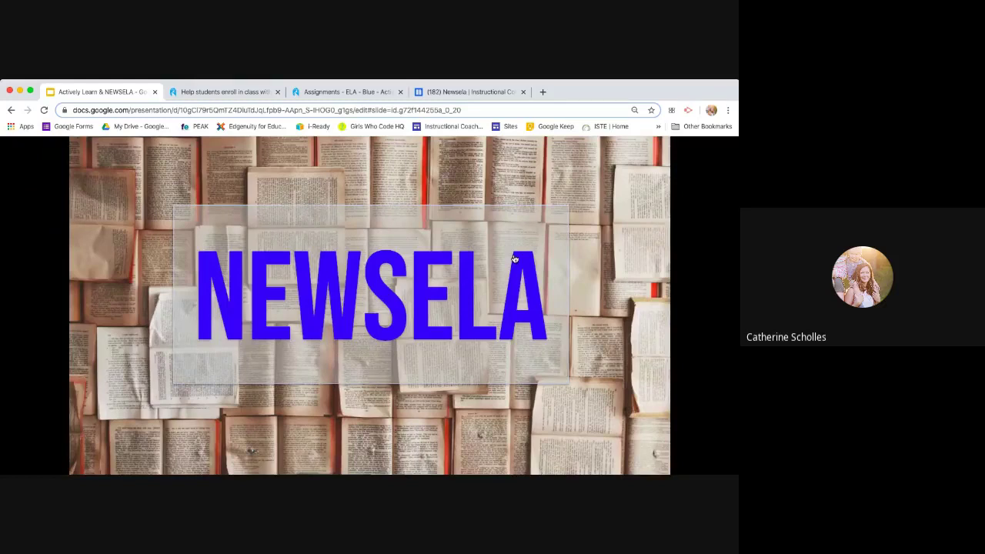
pyautogui.click(514, 258)
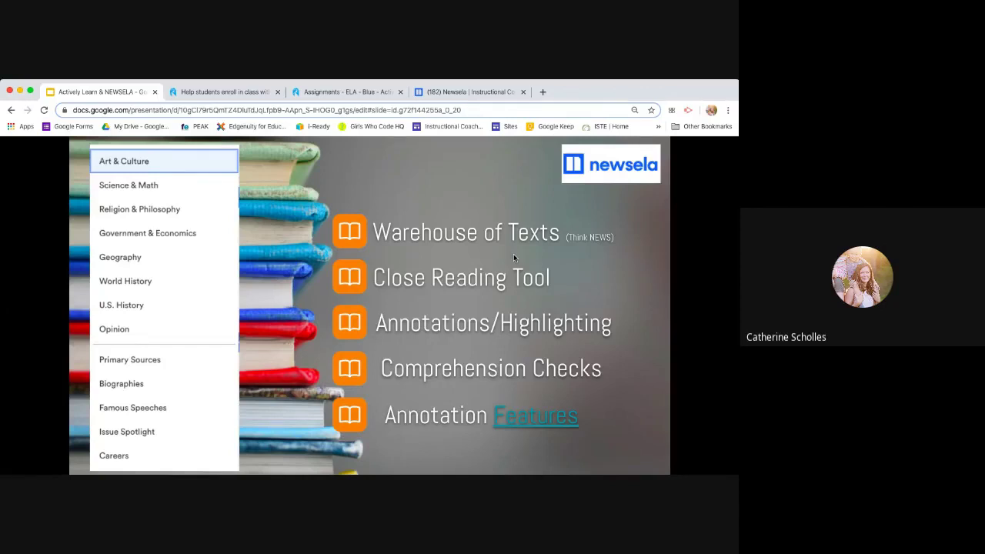
# Read through the Newsela Annotations support article, then go back to the slide 12 presentation
pyautogui.click(569, 417)
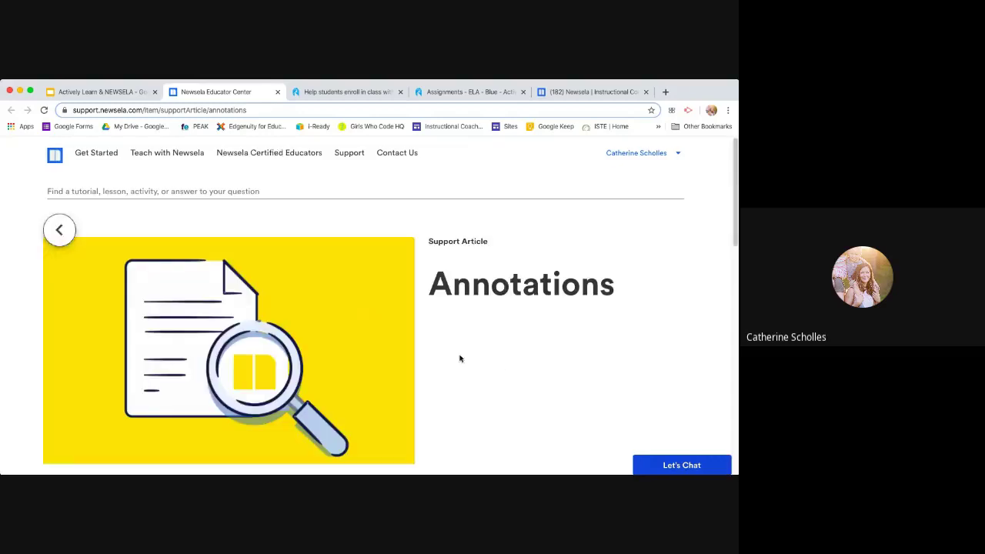
pyautogui.scroll(-5, 438, 350)
pyautogui.scroll(-5, 449, 362)
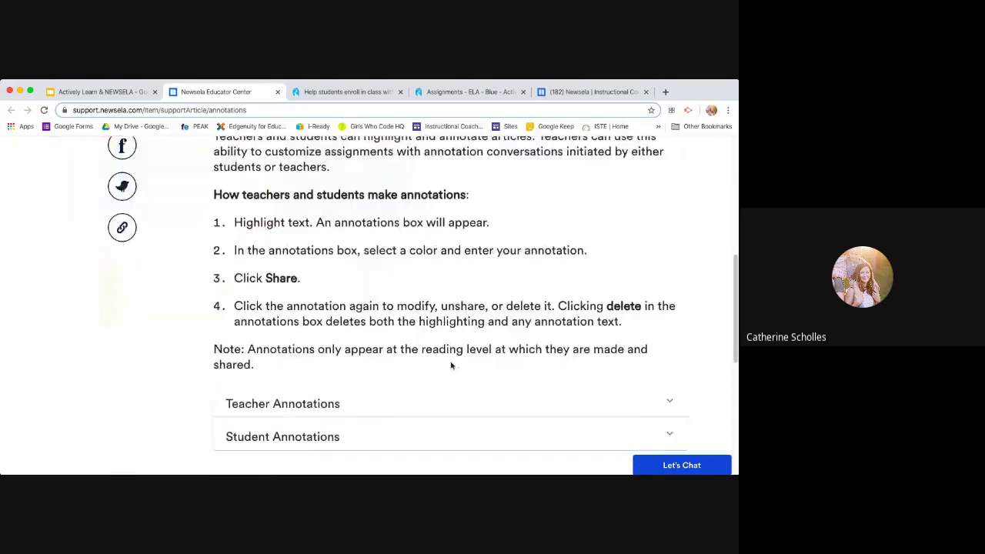
pyautogui.scroll(5, 422, 290)
pyautogui.scroll(-3, 422, 290)
pyautogui.scroll(-2, 286, 438)
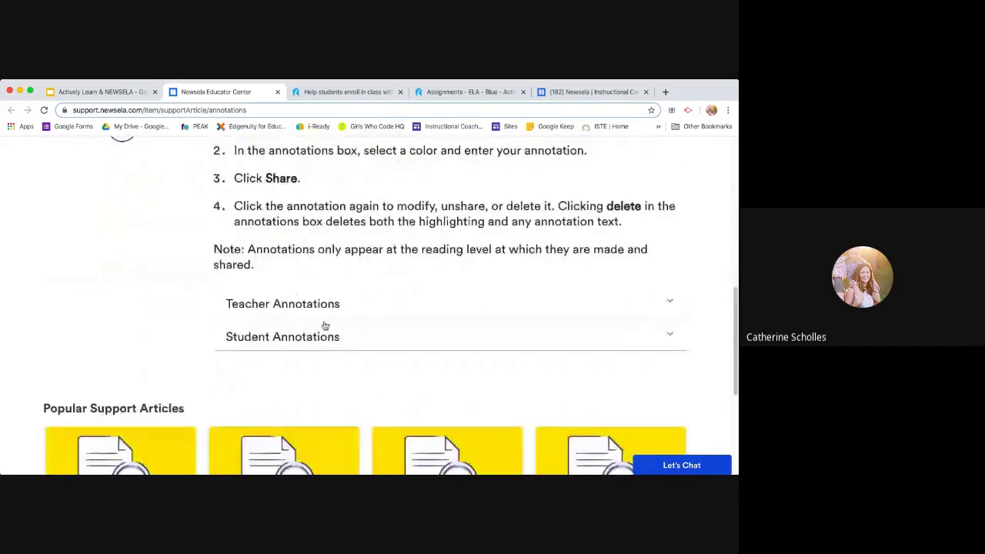
pyautogui.scroll(-3, 329, 377)
pyautogui.scroll(10, 316, 374)
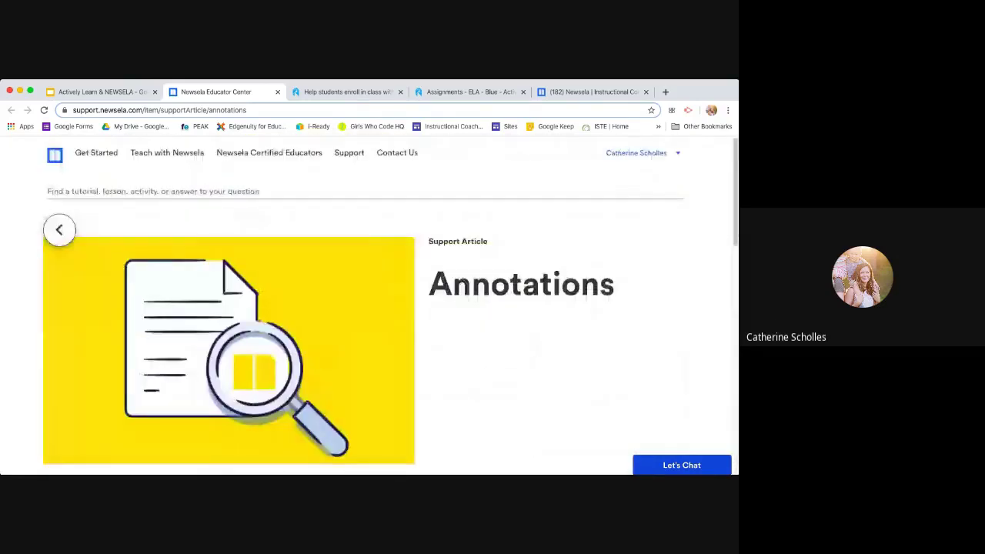
pyautogui.click(91, 93)
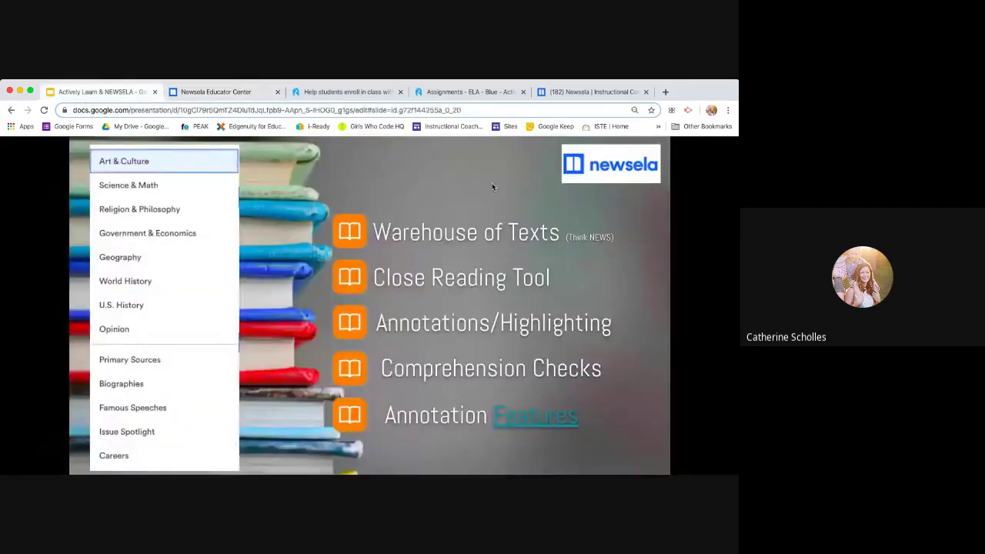
# Advance past the navigation-links highlight and the Searching for the Right Text slide to Creating an Assignment
pyautogui.press('Right')
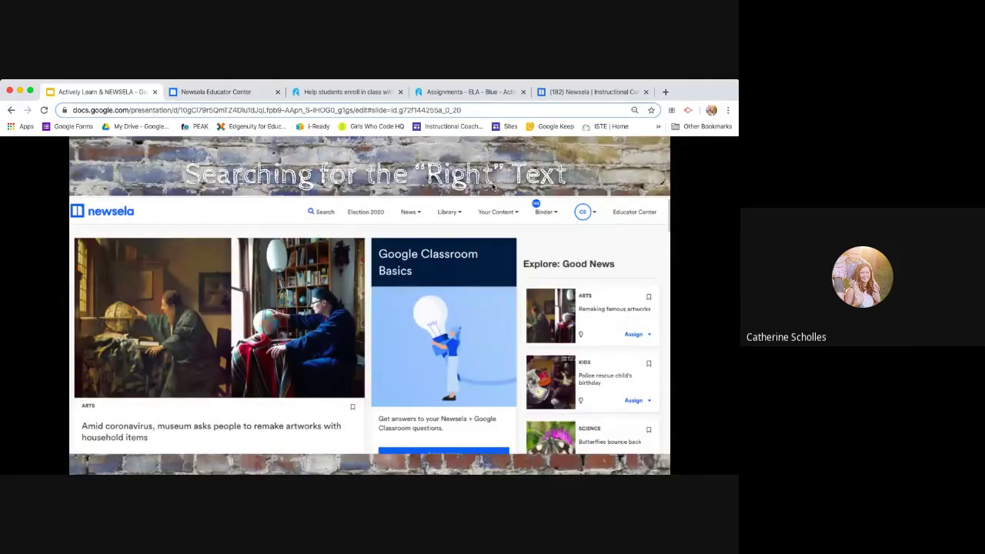
pyautogui.press('Right')
pyautogui.press('Right')
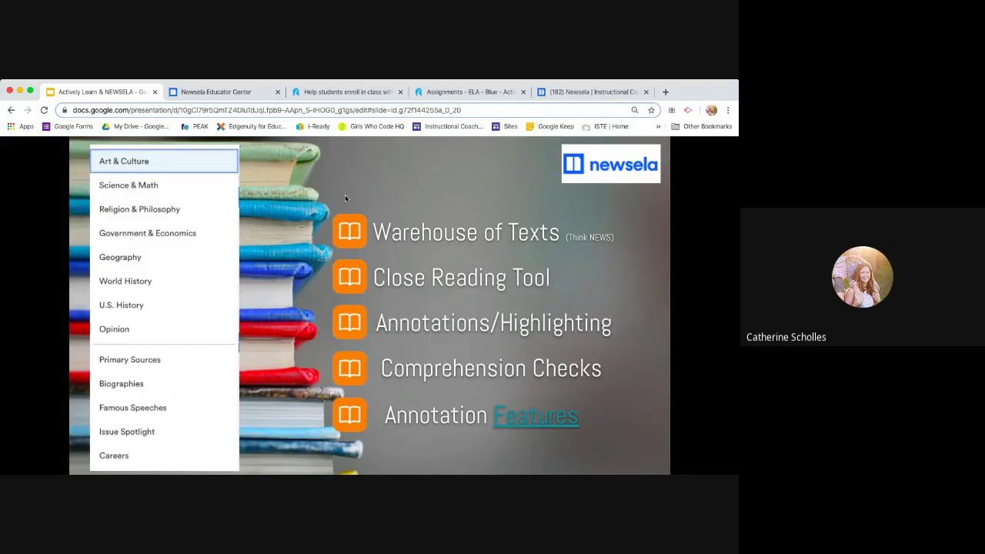
pyautogui.press('Right')
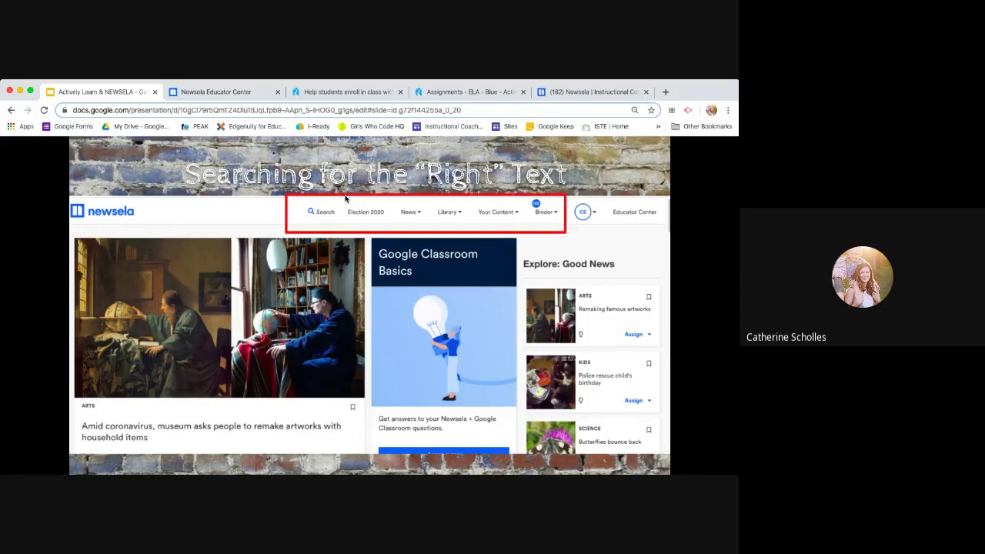
pyautogui.press('Right')
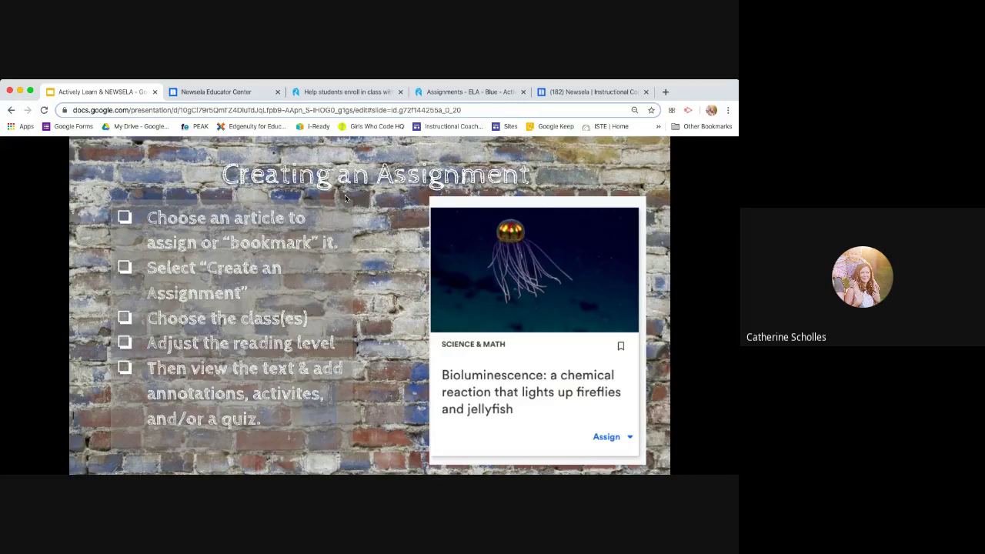
# Browse the Newsela Science & Math library and preview the Bioluminescence article
pyautogui.click(601, 93)
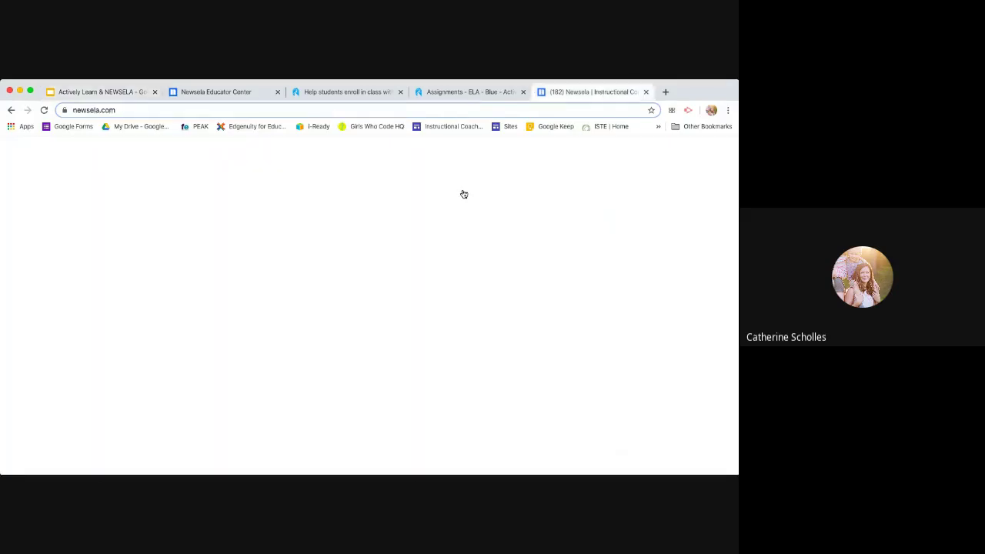
pyautogui.scroll(-1, 251, 347)
pyautogui.scroll(1, 374, 253)
pyautogui.scroll(-5, 392, 249)
pyautogui.scroll(5, 423, 228)
pyautogui.click(474, 154)
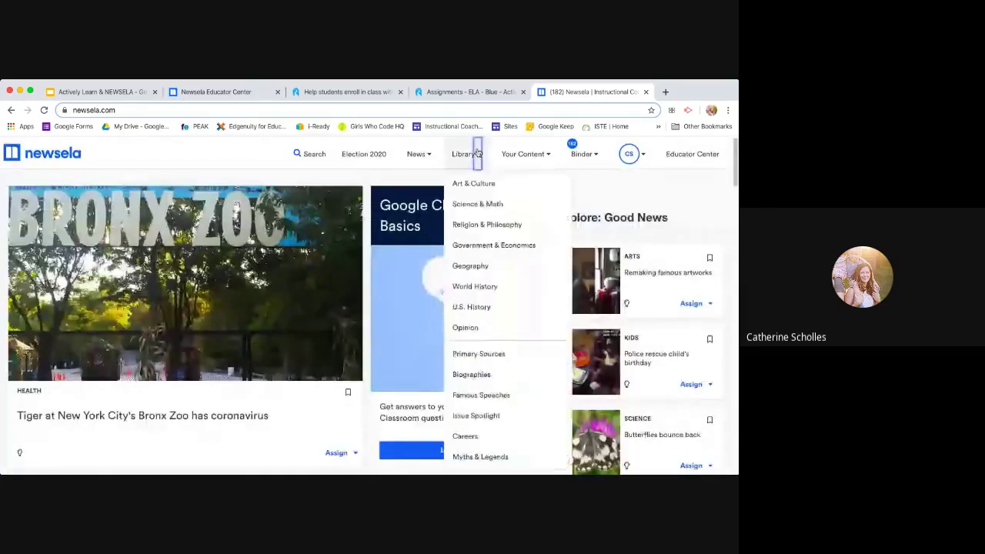
pyautogui.click(488, 203)
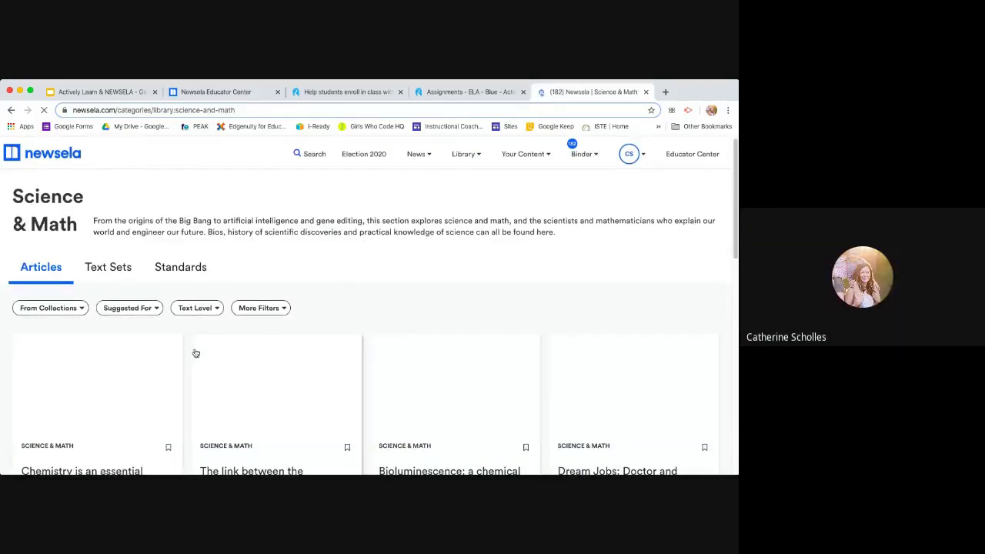
pyautogui.scroll(-2, 194, 352)
pyautogui.scroll(-1, 195, 353)
pyautogui.click(388, 343)
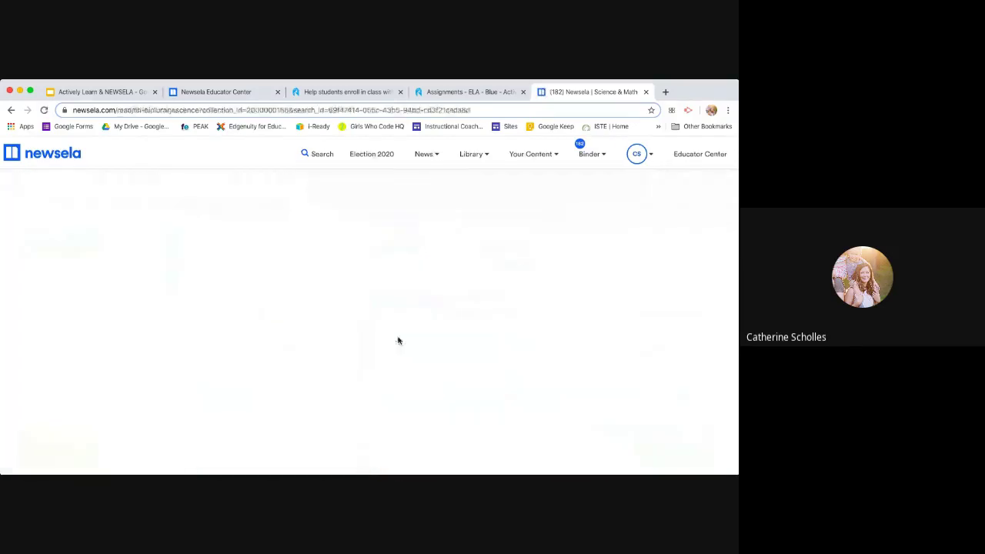
pyautogui.click(11, 110)
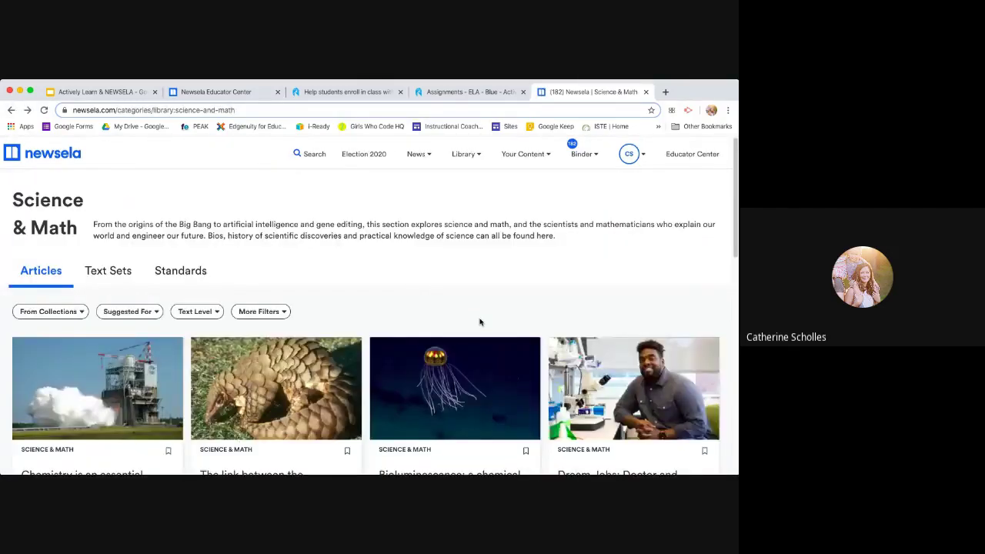
# Choose Assign > Create Assignment on the Bioluminescence card
pyautogui.scroll(-2, 480, 323)
pyautogui.scroll(-3, 480, 327)
pyautogui.scroll(1, 508, 262)
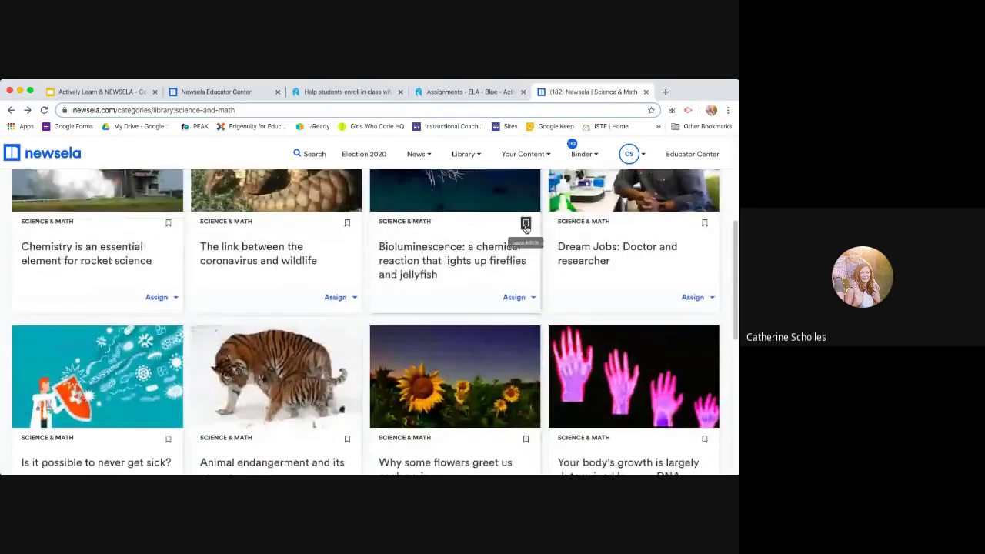
pyautogui.click(533, 297)
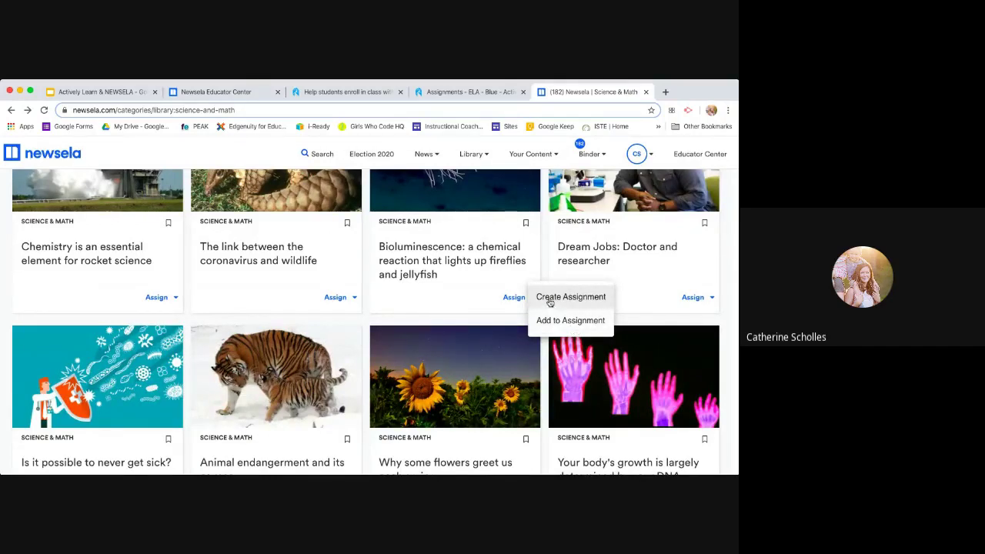
pyautogui.click(550, 302)
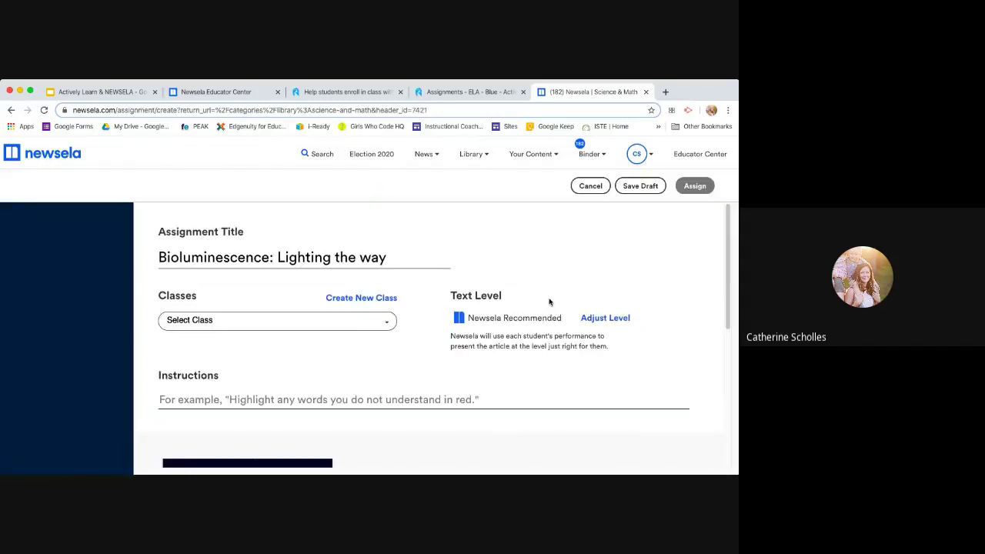
# Edit the assignment title and assign it to SMS PD Classroom: Section 1
pyautogui.click(277, 257)
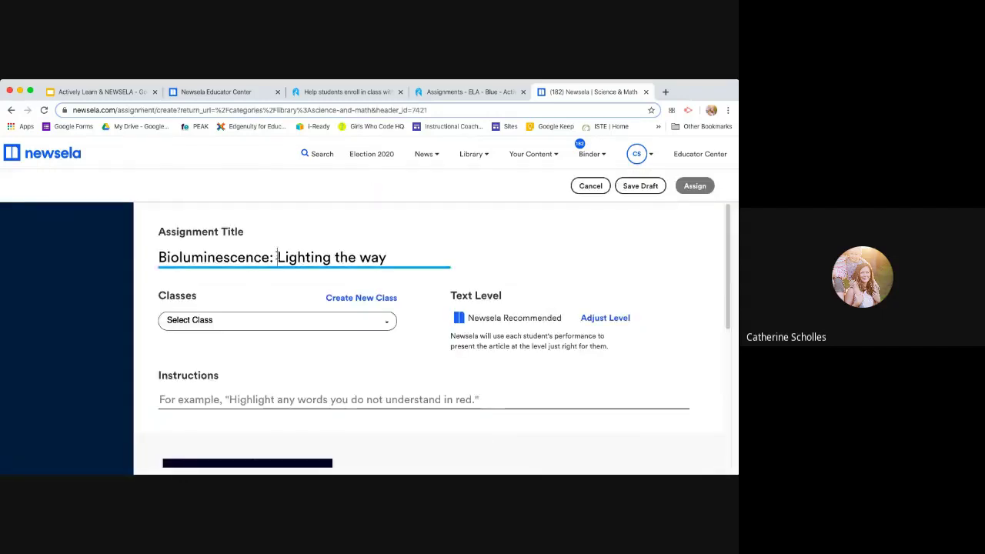
pyautogui.click(400, 253)
pyautogui.click(353, 329)
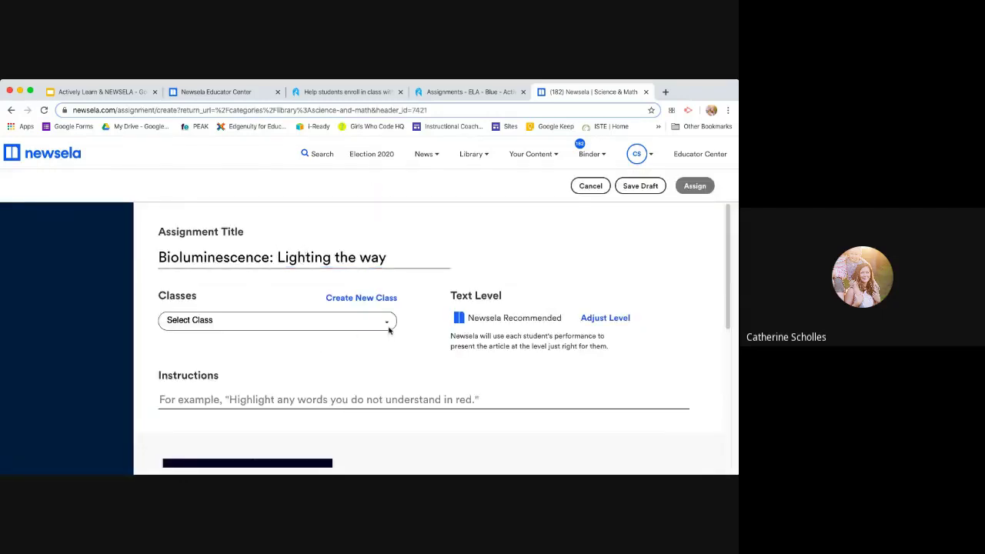
pyautogui.click(389, 327)
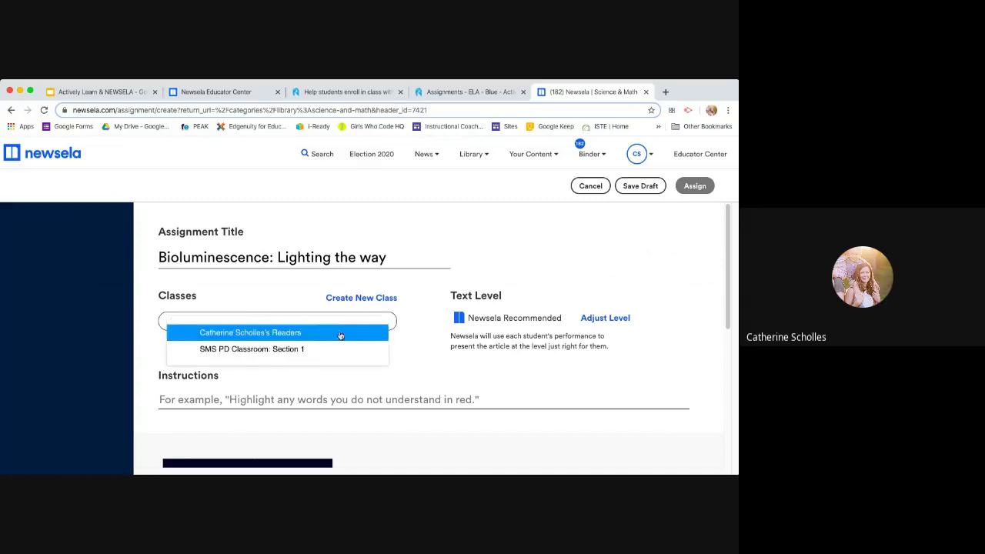
pyautogui.click(282, 349)
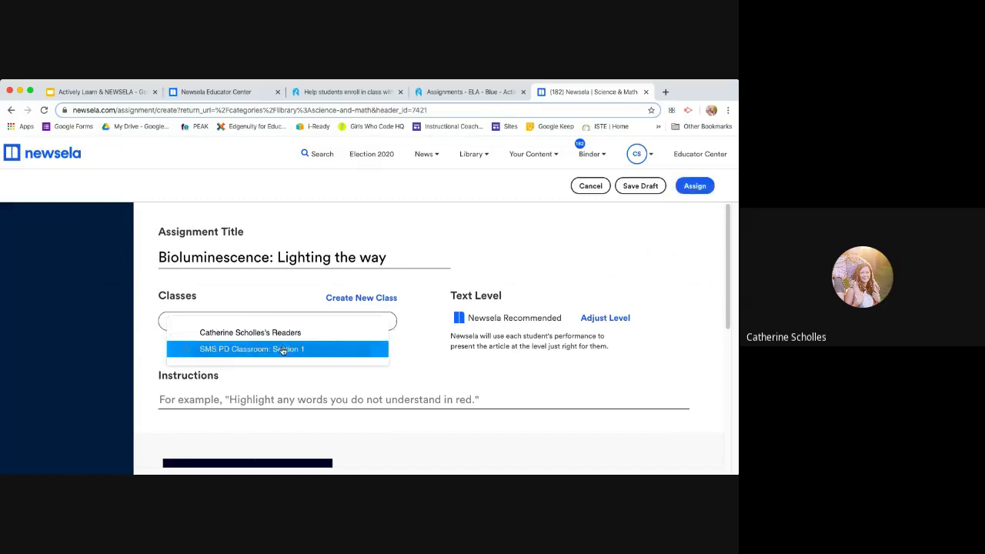
pyautogui.click(401, 353)
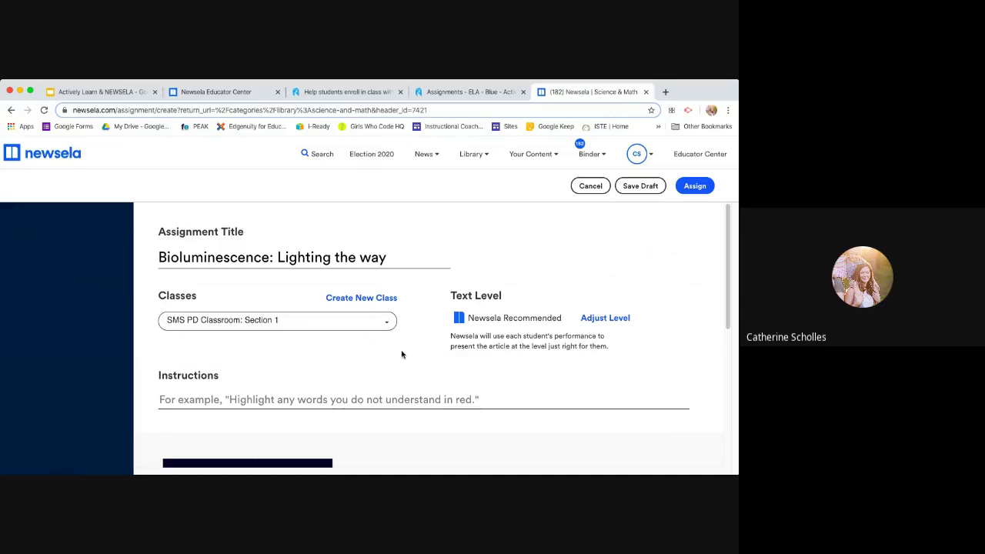
# Set and lock the text reading level at Grade 12
pyautogui.click(592, 319)
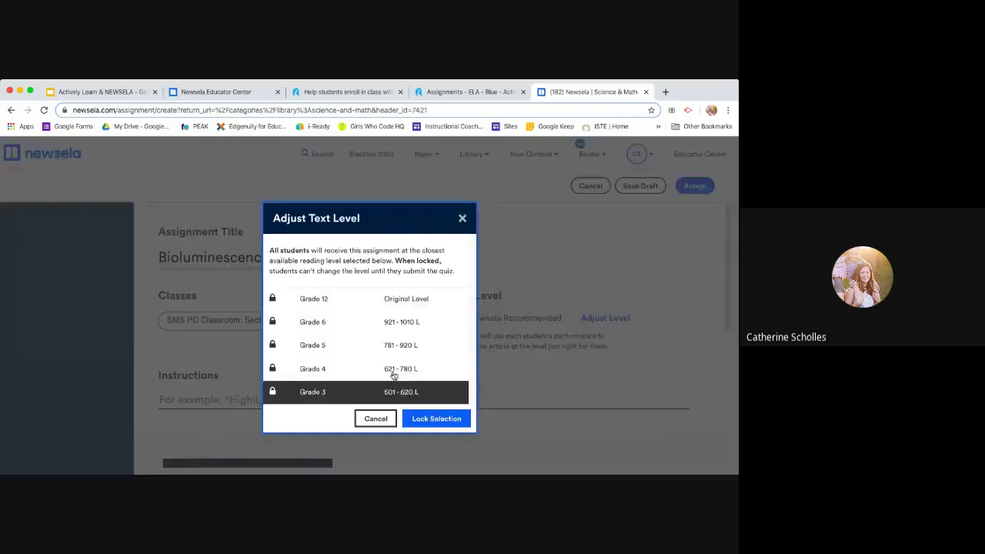
pyautogui.click(316, 299)
pyautogui.click(448, 419)
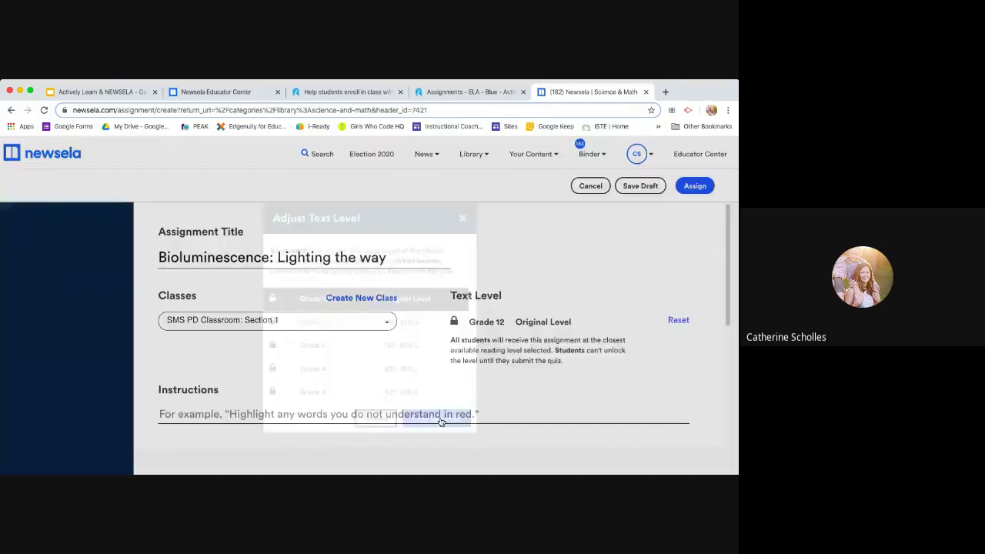
# Work in the Instructions field, then open the Bioluminescence article preview in a new tab
pyautogui.scroll(-3, 430, 390)
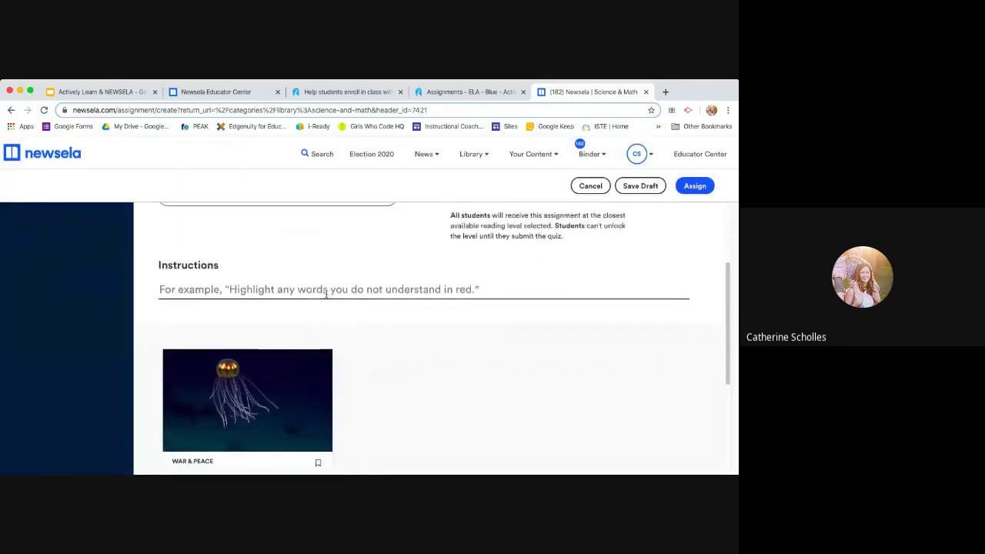
pyautogui.click(323, 291)
pyautogui.moveTo(154, 265); pyautogui.dragTo(542, 299)
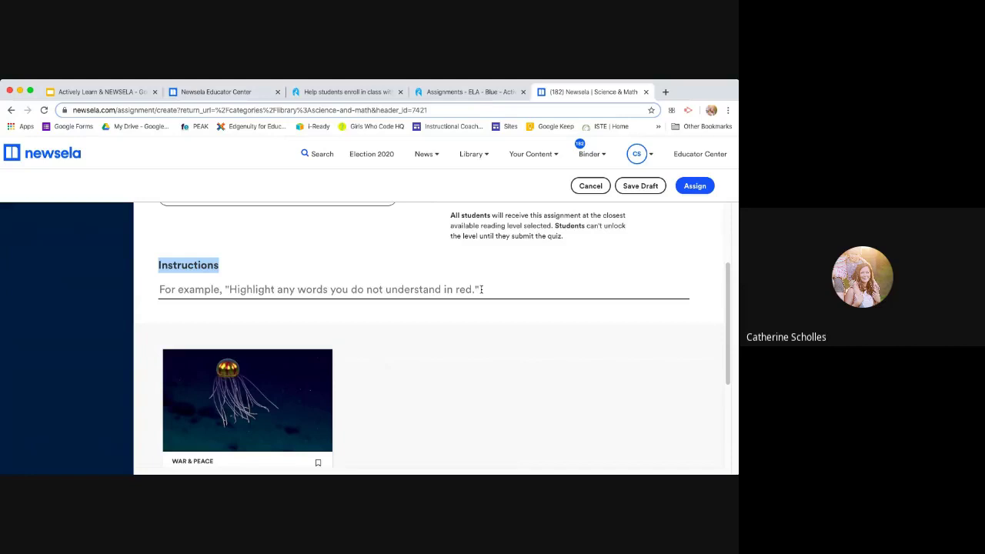
pyautogui.click(481, 289)
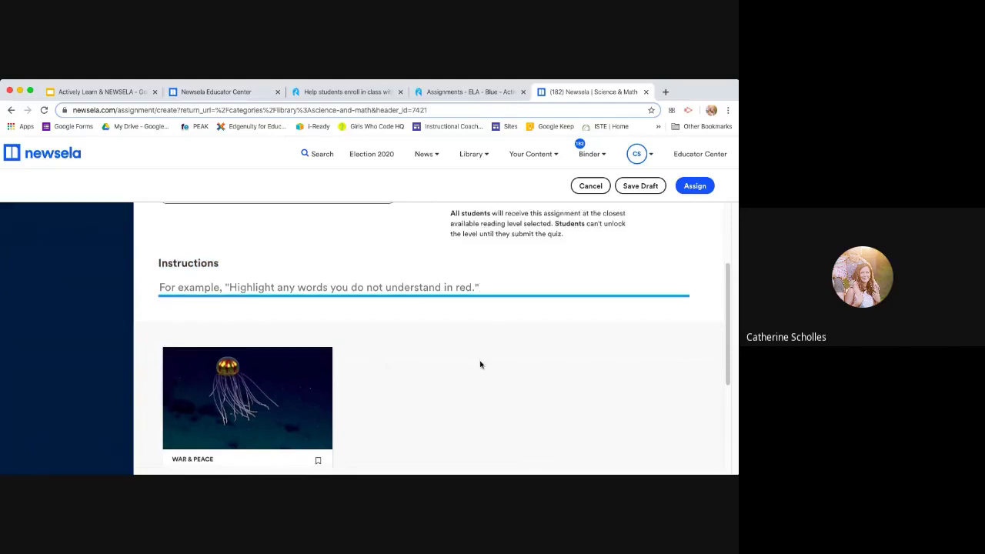
pyautogui.scroll(-3, 482, 365)
pyautogui.click(315, 426)
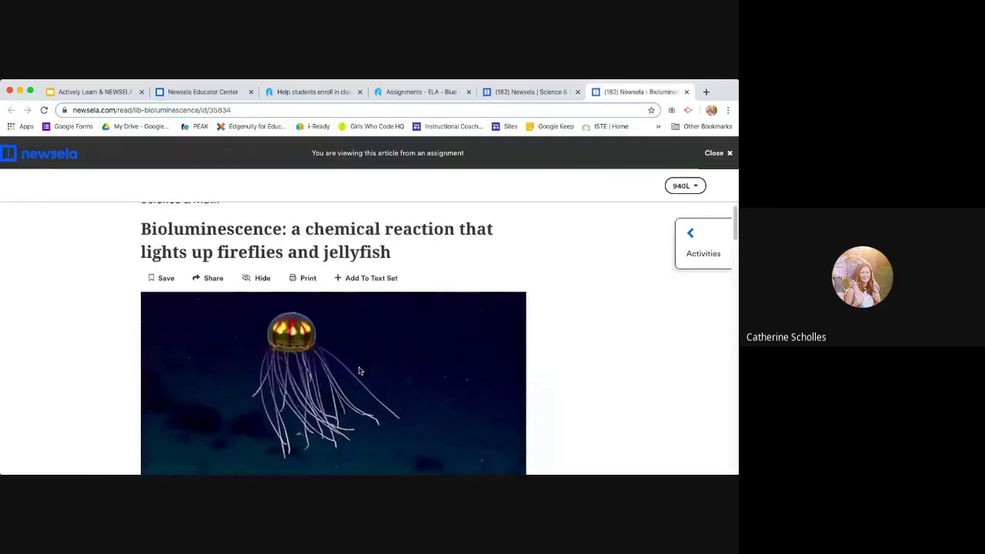
# Highlight the passage on where bioluminescent organisms live in green with note 'Hi students', then open Activities
pyautogui.scroll(-5, 359, 371)
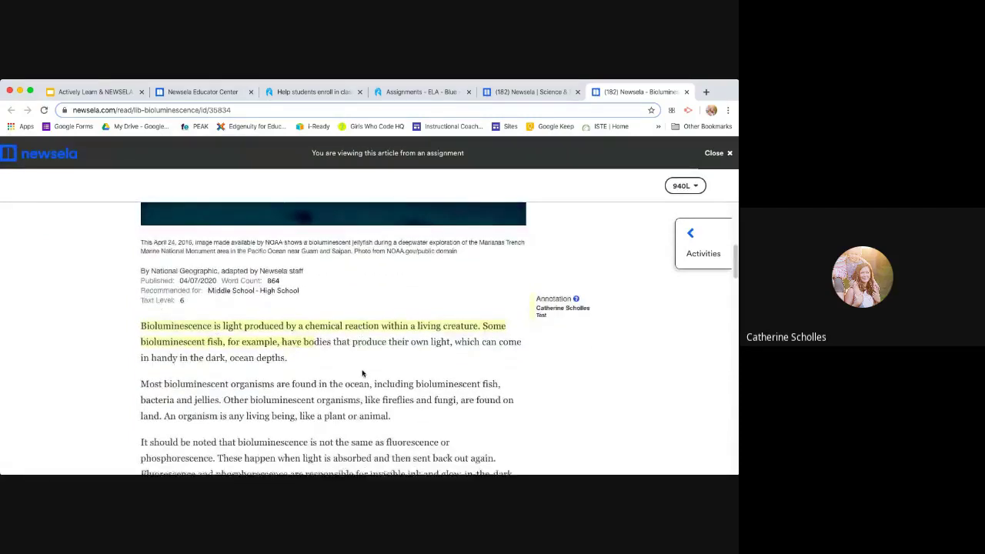
pyautogui.click(334, 313)
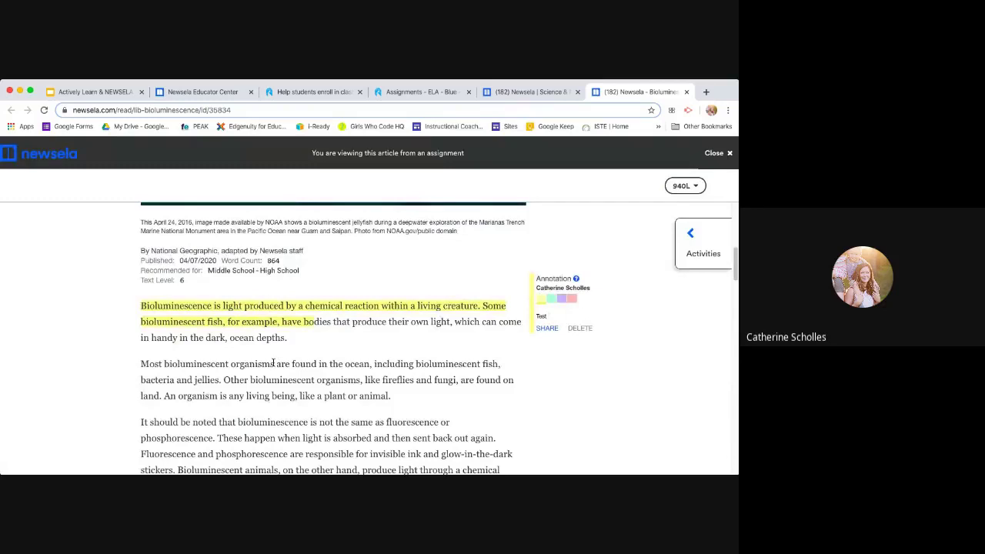
pyautogui.moveTo(273, 363)
pyautogui.mouseDown()
pyautogui.moveTo(386, 378)
pyautogui.moveTo(508, 378)
pyautogui.moveTo(516, 380)
pyautogui.moveTo(511, 396)
pyautogui.mouseUp()
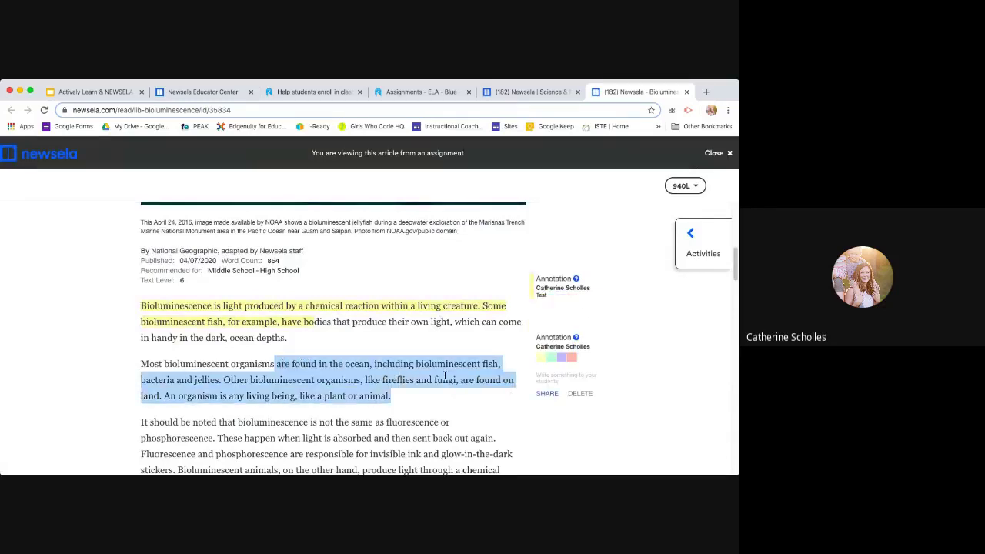
pyautogui.click(551, 358)
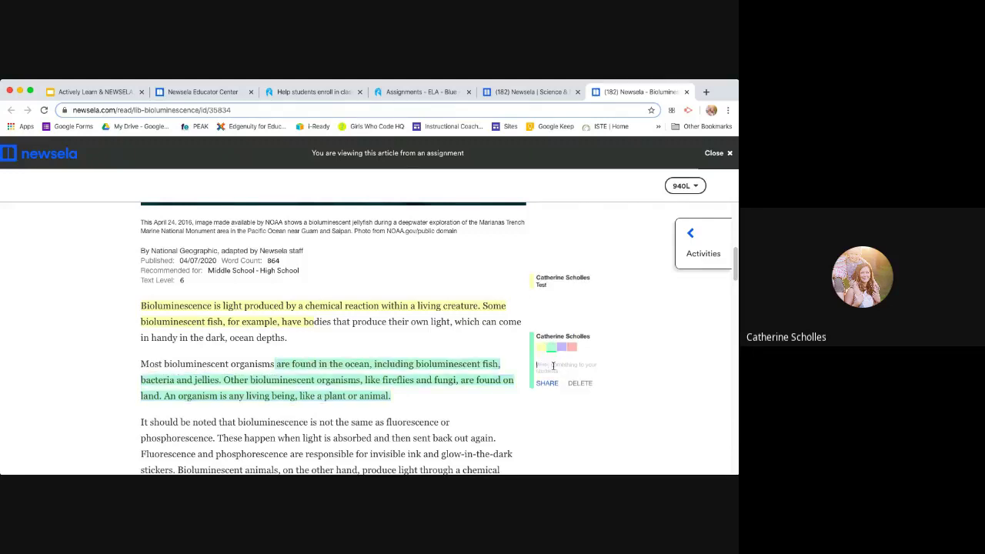
pyautogui.write('Hi students')
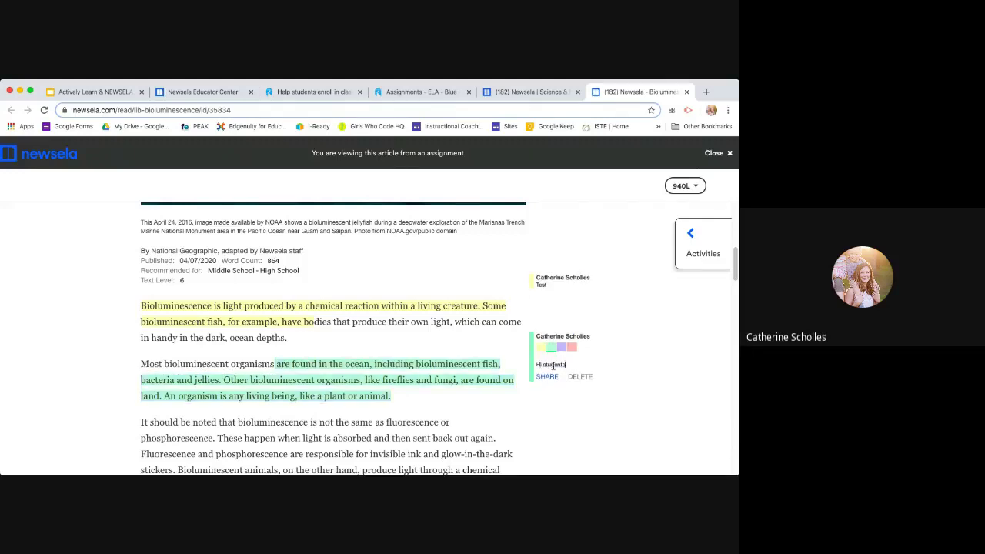
pyautogui.click(664, 356)
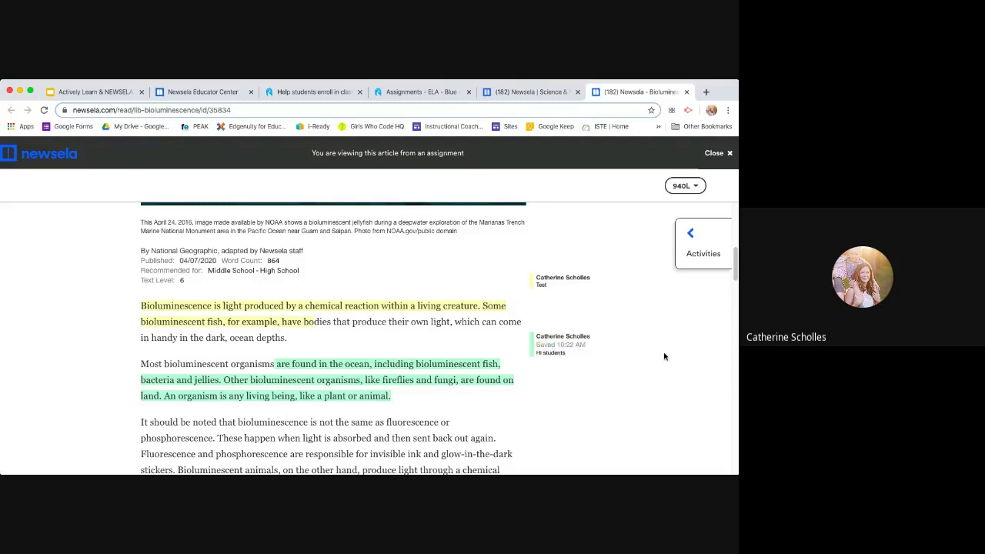
pyautogui.click(697, 237)
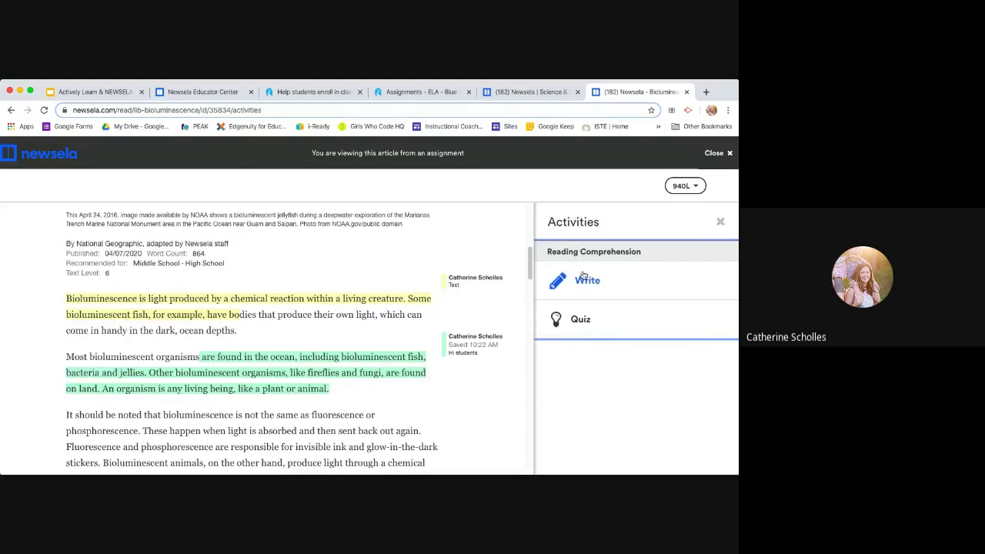
# Review the Write prompt and the first quiz question, then close the Activities panel
pyautogui.click(583, 276)
pyautogui.scroll(-1, 612, 351)
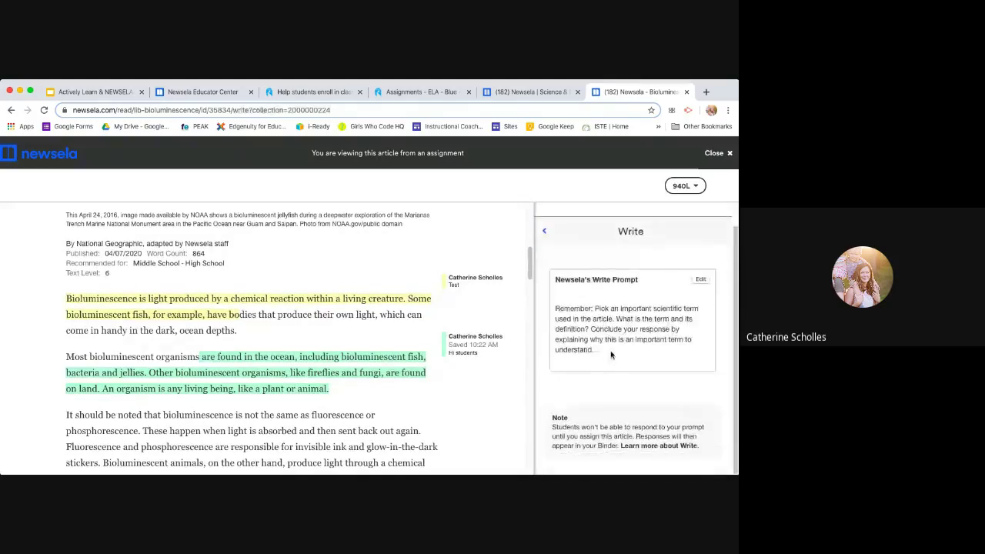
pyautogui.click(546, 233)
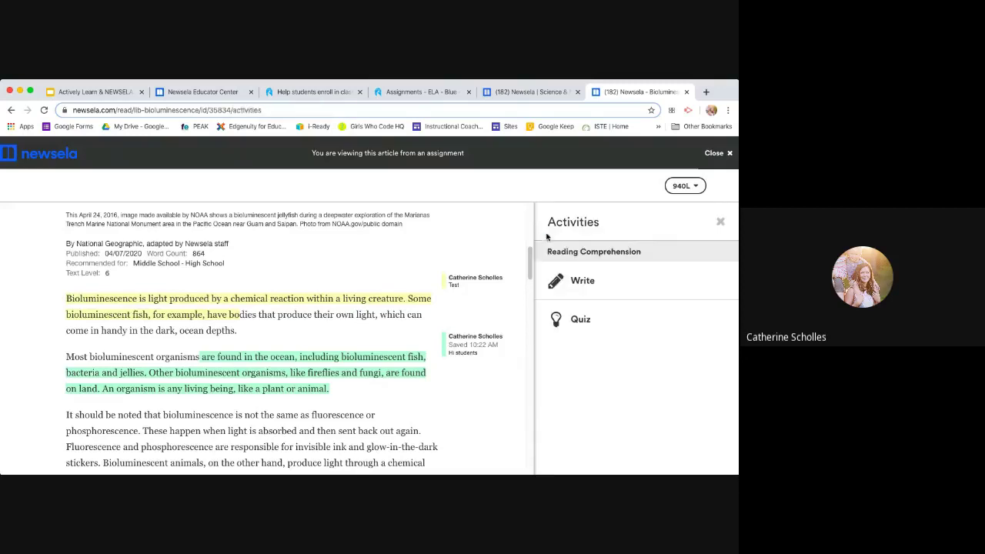
pyautogui.click(589, 320)
pyautogui.scroll(-5, 629, 387)
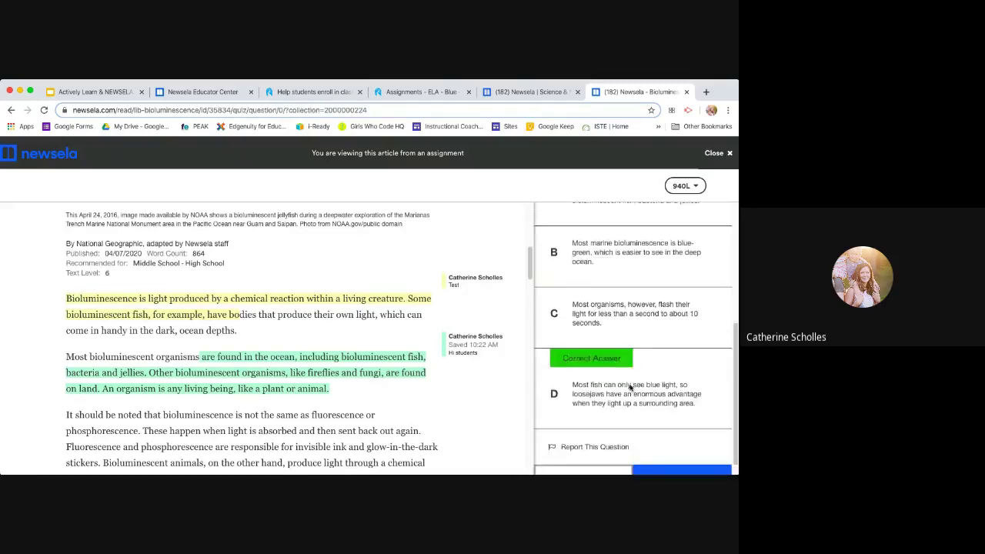
pyautogui.scroll(5, 631, 369)
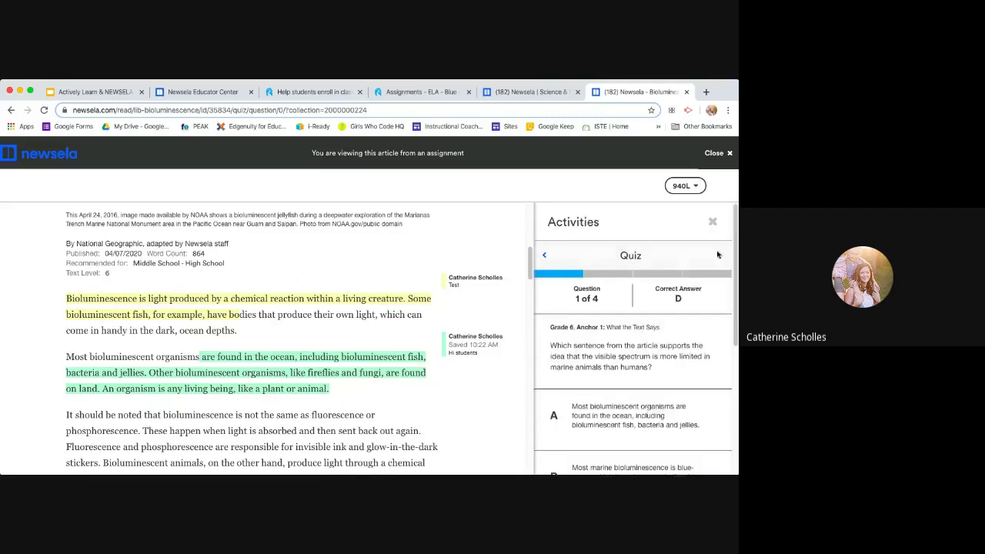
pyautogui.click(712, 223)
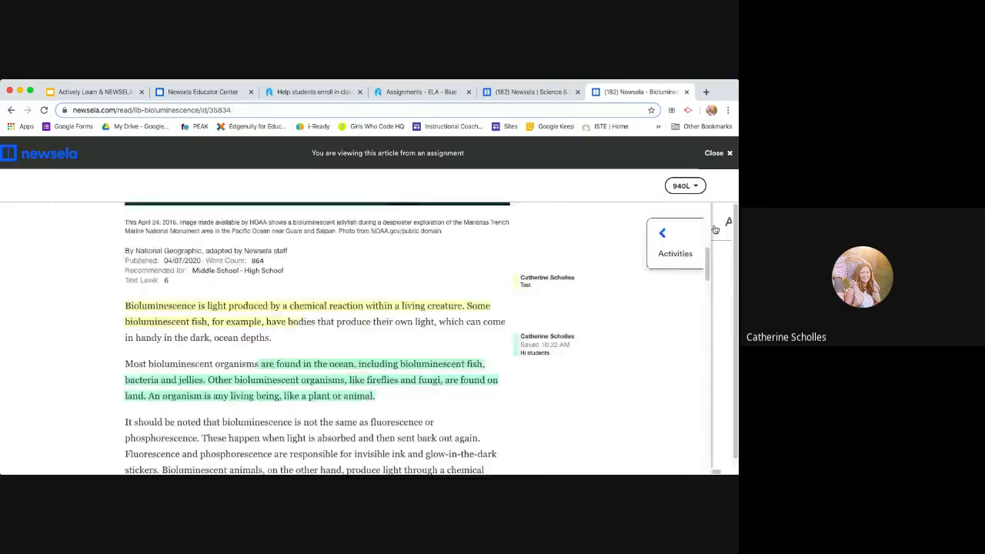
# Show the reading-level options and scroll through the 940L article with its two highlights
pyautogui.click(691, 188)
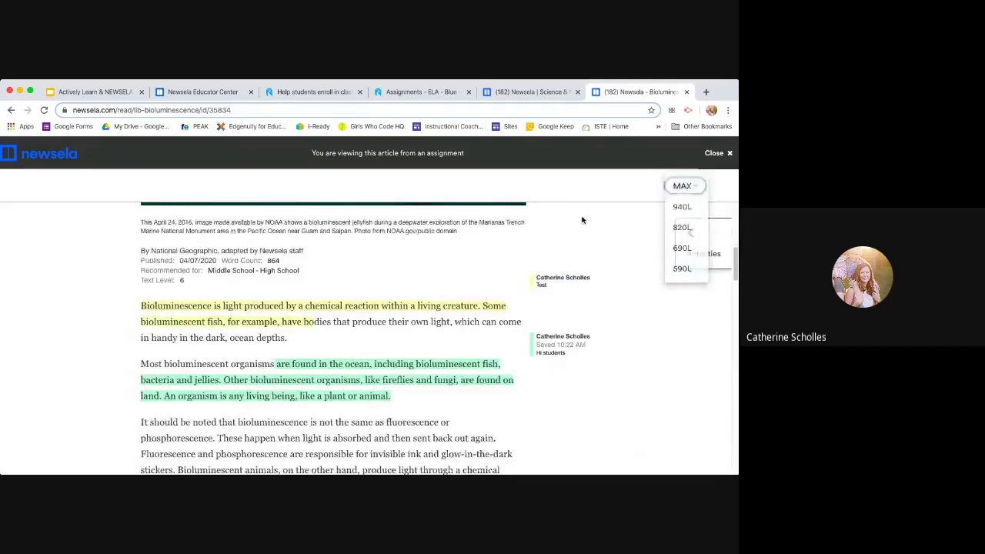
pyautogui.scroll(-15, 345, 345)
pyautogui.scroll(10, 346, 350)
pyautogui.scroll(10, 346, 350)
pyautogui.scroll(-2, 346, 346)
pyautogui.scroll(2, 346, 344)
pyautogui.scroll(-1, 337, 348)
pyautogui.scroll(-5, 321, 372)
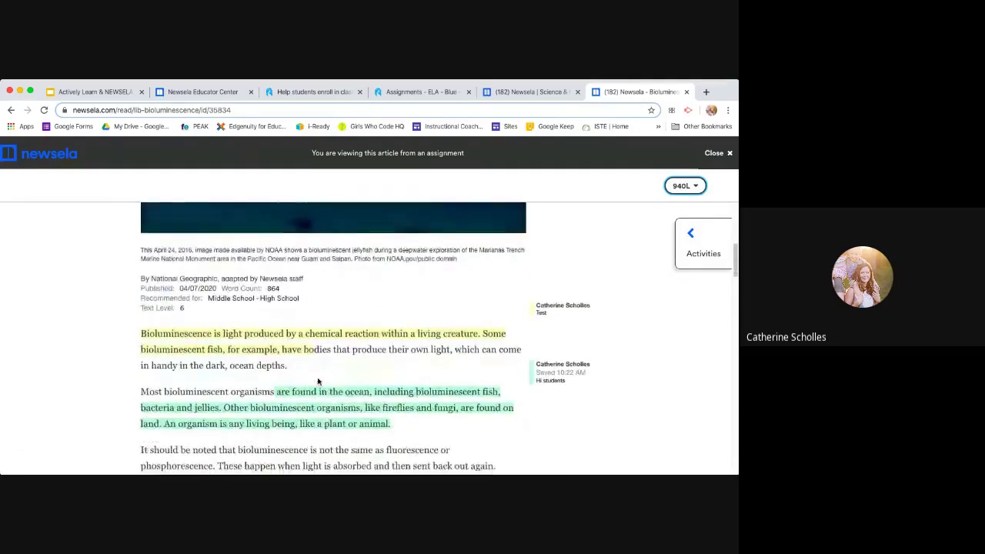
pyautogui.scroll(-8, 318, 382)
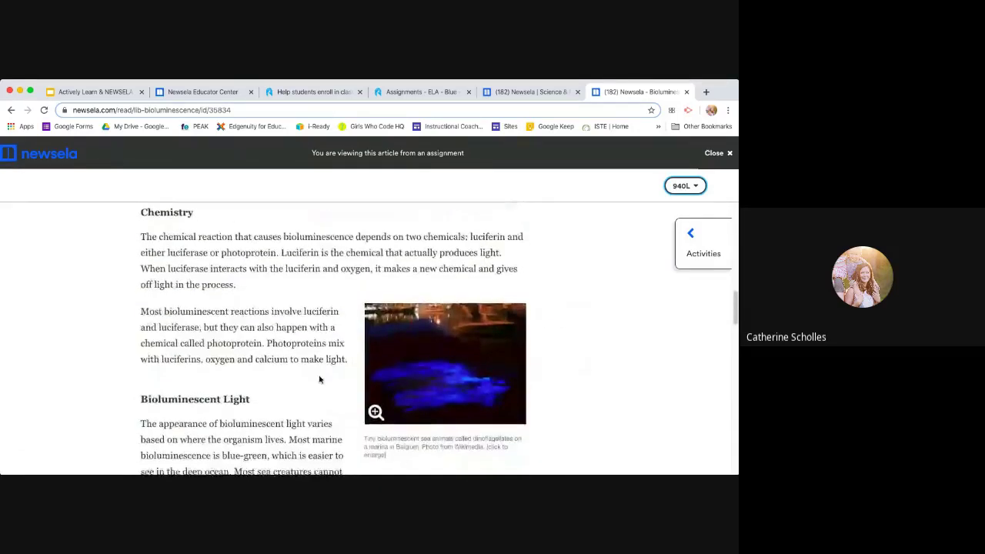
pyautogui.scroll(5, 319, 377)
pyautogui.scroll(3, 319, 379)
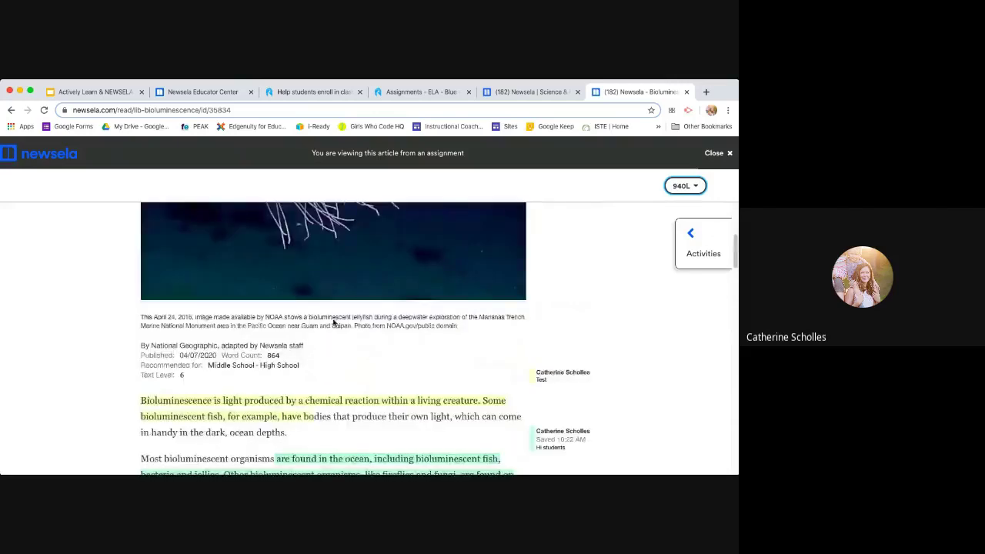
# Reveal the Assign and bookmark highlights, then move to slide 15 and reveal the profile-icon highlight
pyautogui.click(112, 96)
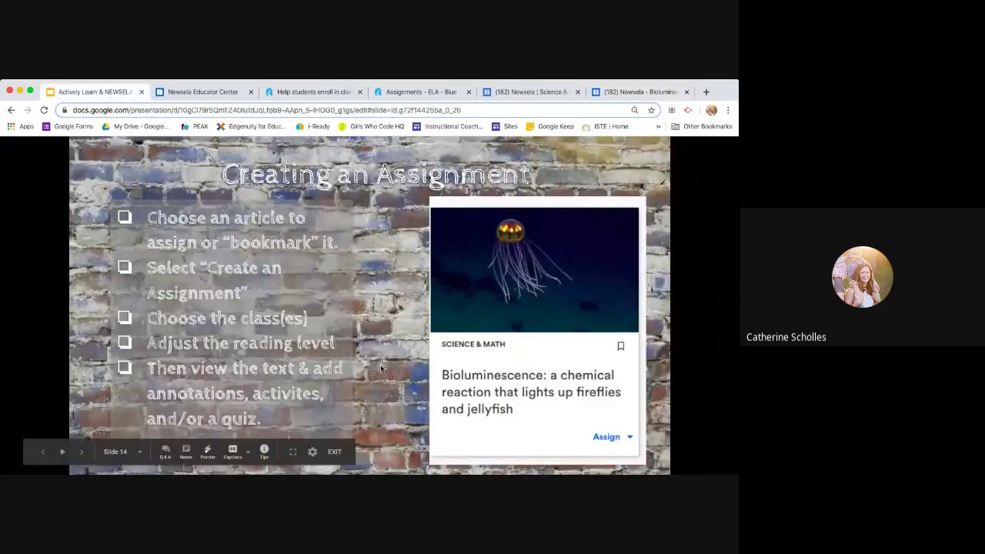
pyautogui.press('Right')
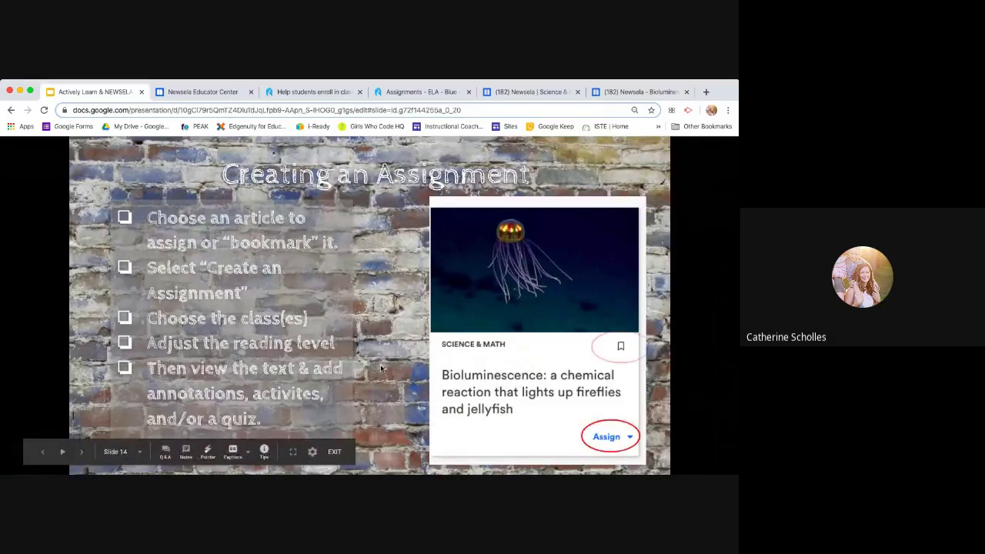
pyautogui.press('Right')
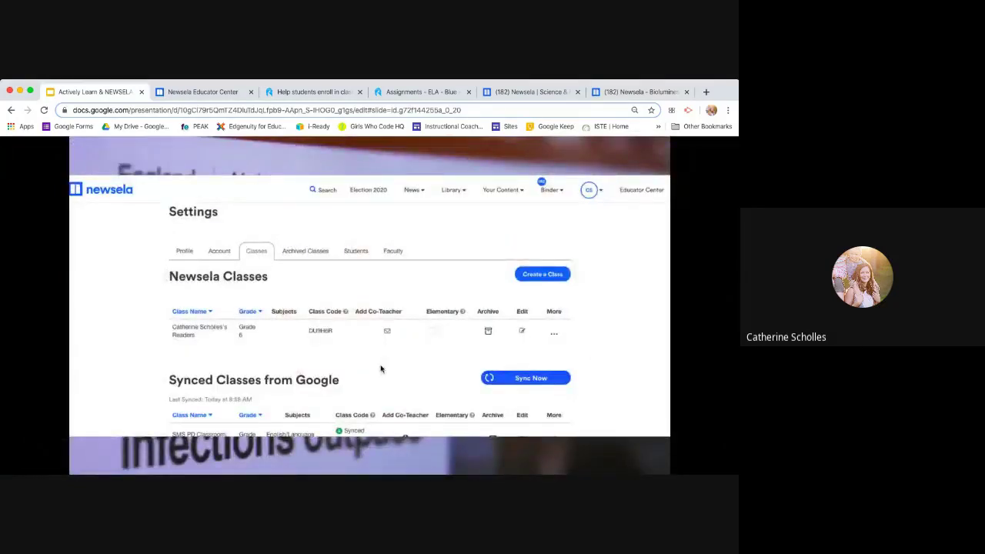
pyautogui.press('Right')
pyautogui.press('Right')
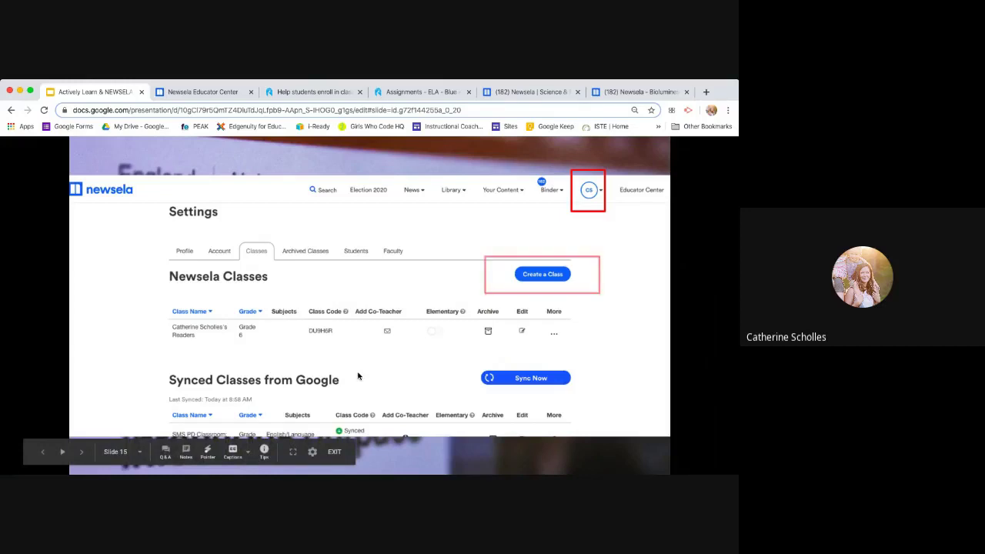